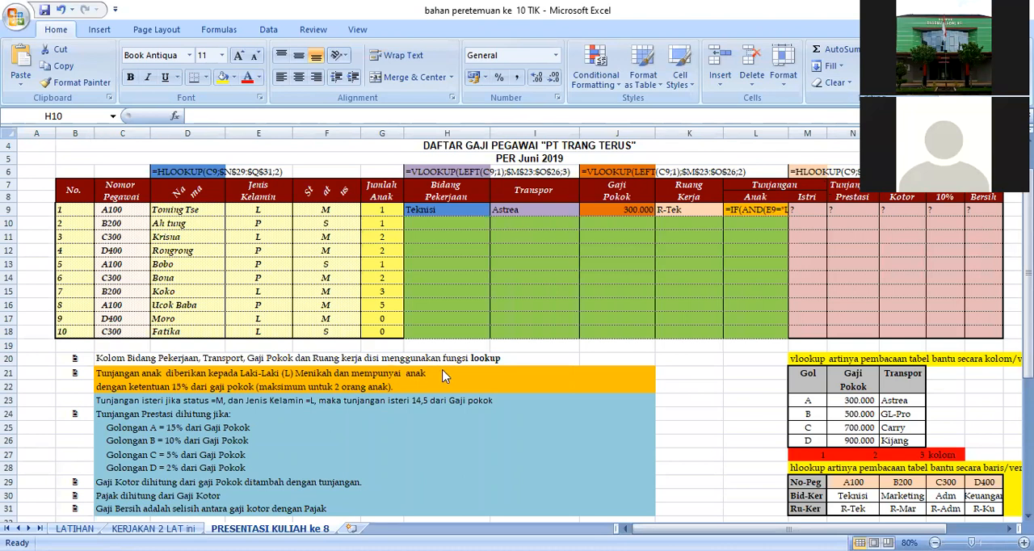
Examine the salary rules below the payroll table and the VLOOKUP and HLOOKUP helper tables with their column and row index numbers.
{"action": "left_click", "coordinate": [733, 401]}
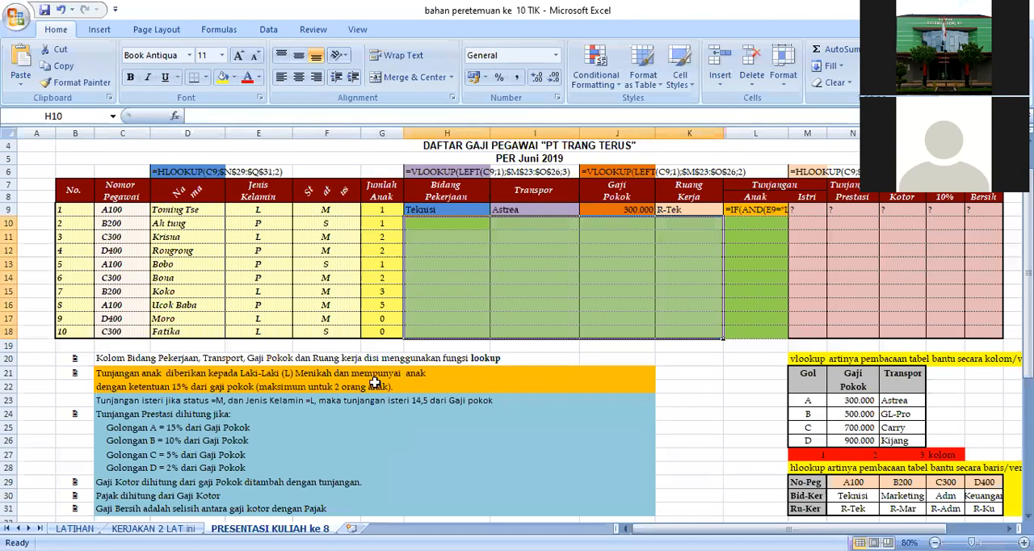
{"action": "left_click_drag", "start_coordinate": [233, 364], "coordinate": [462, 503]}
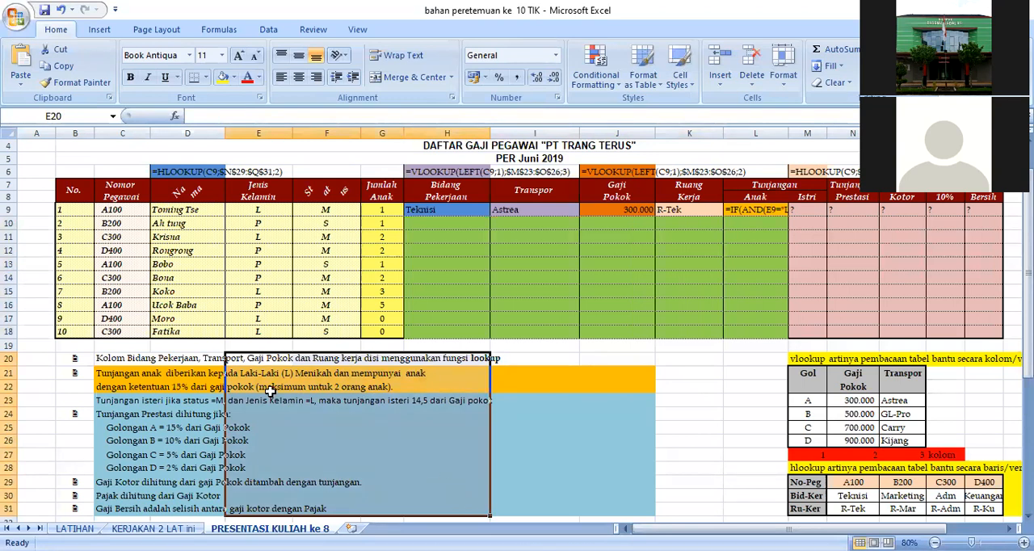
{"action": "left_click", "coordinate": [733, 399]}
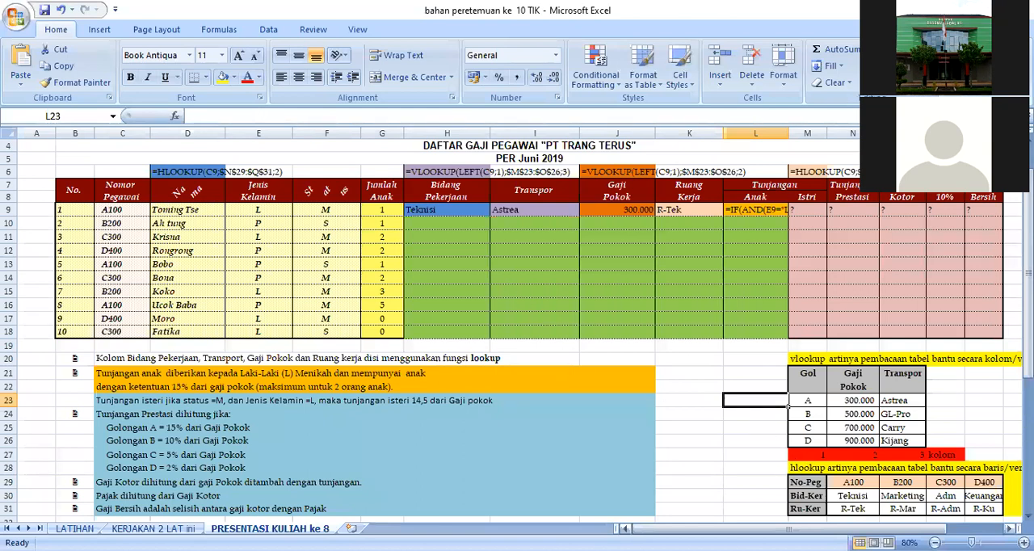
{"action": "left_click_drag", "start_coordinate": [805, 498], "coordinate": [963, 509]}
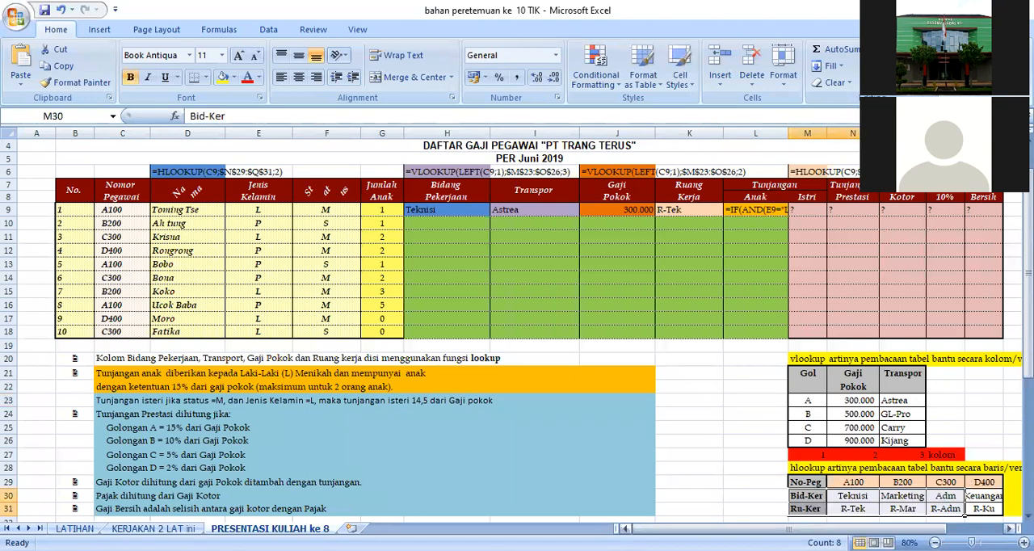
{"action": "left_click", "coordinate": [1009, 529]}
{"action": "left_click", "coordinate": [1010, 529]}
{"action": "left_click_drag", "start_coordinate": [776, 483], "coordinate": [907, 497]}
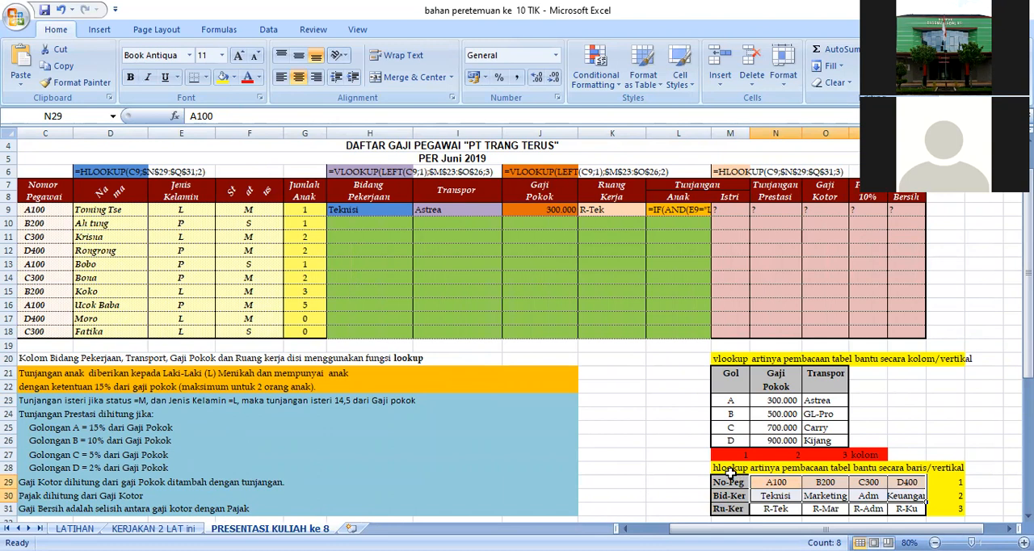
{"action": "left_click", "coordinate": [957, 484]}
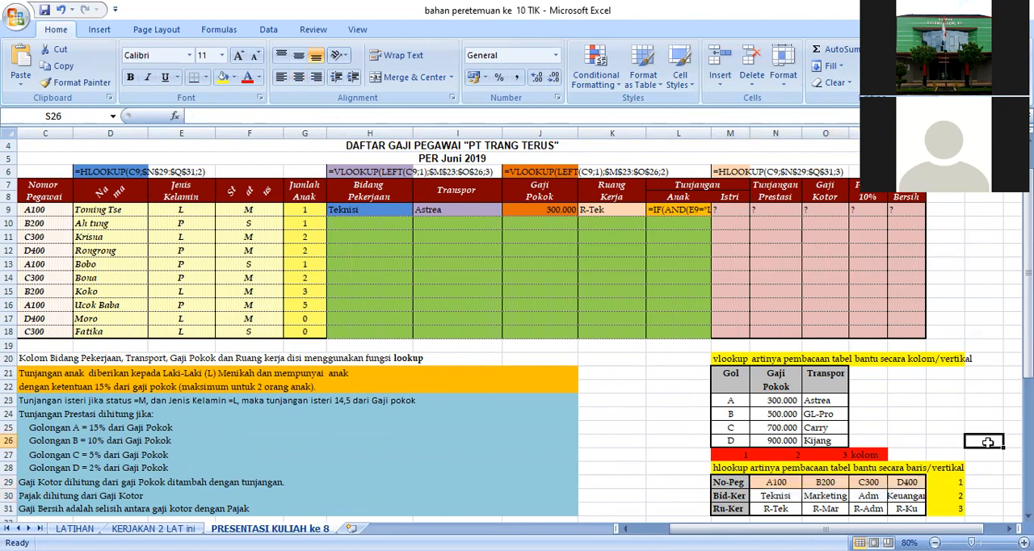
{"action": "left_click", "coordinate": [948, 510]}
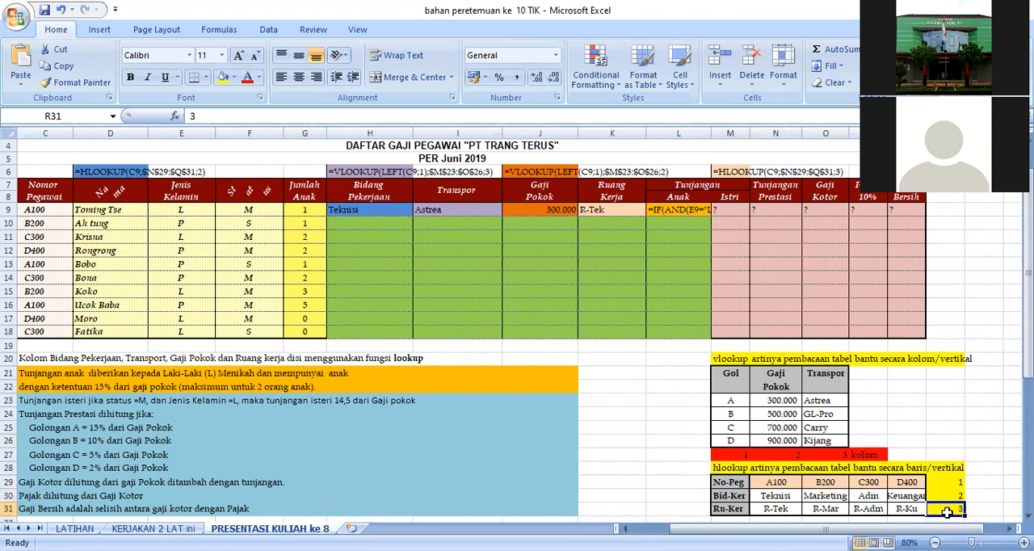
{"action": "left_click", "coordinate": [926, 429]}
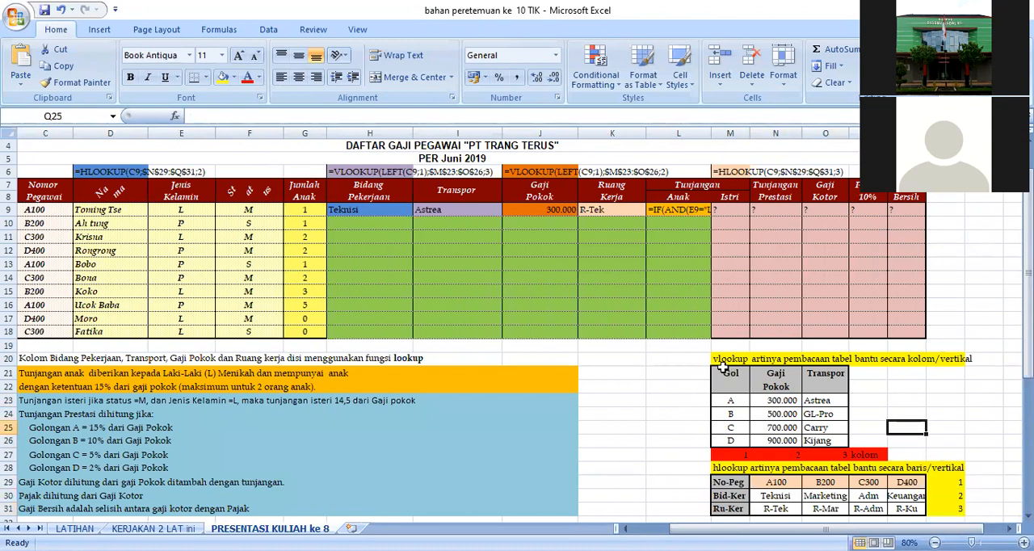
{"action": "left_click", "coordinate": [737, 455]}
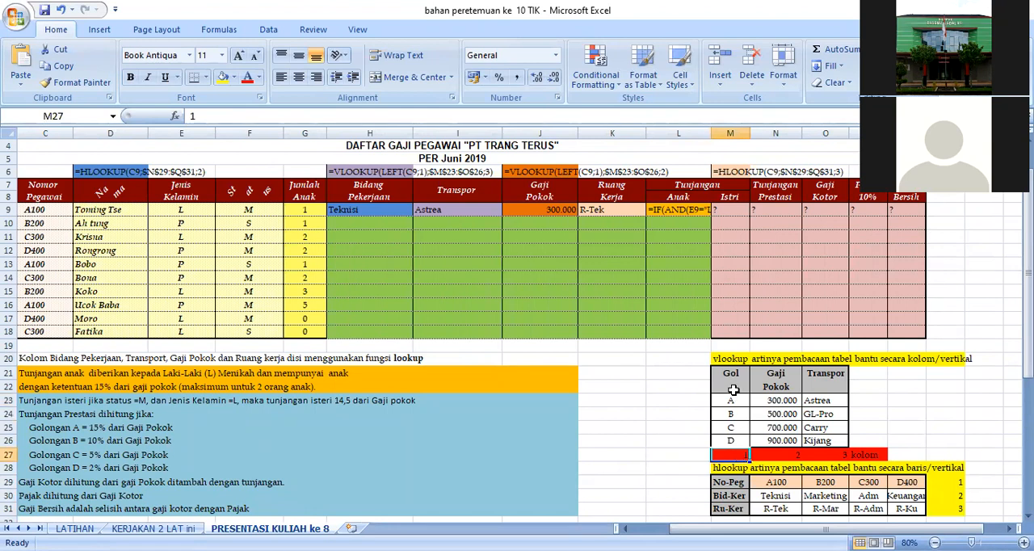
{"action": "left_click", "coordinate": [783, 456]}
{"action": "left_click", "coordinate": [828, 459]}
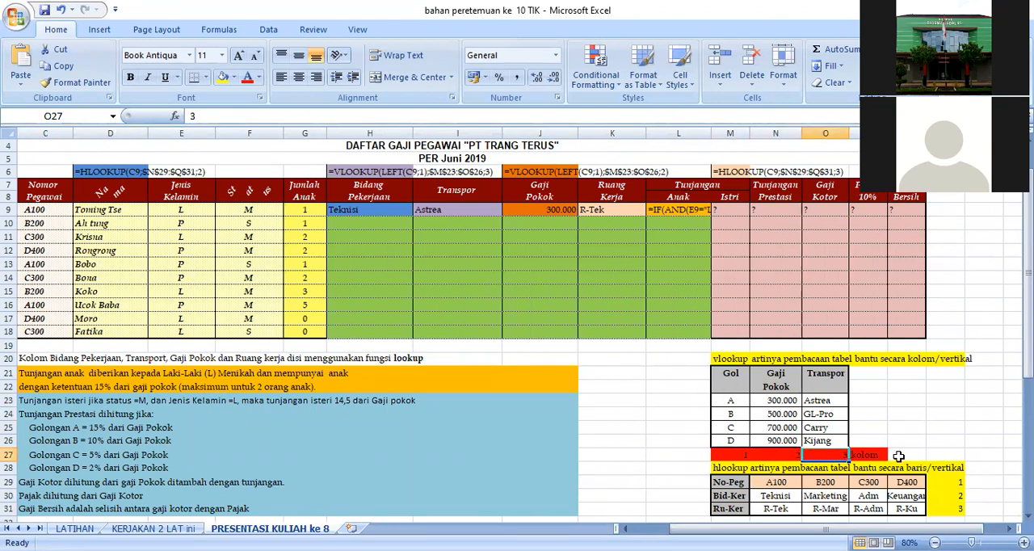
Begin an HLOOKUP formula in the Bidang Pekerjaan cell H10 with employee number cell C9 as the lookup value.
{"action": "left_click", "coordinate": [363, 221]}
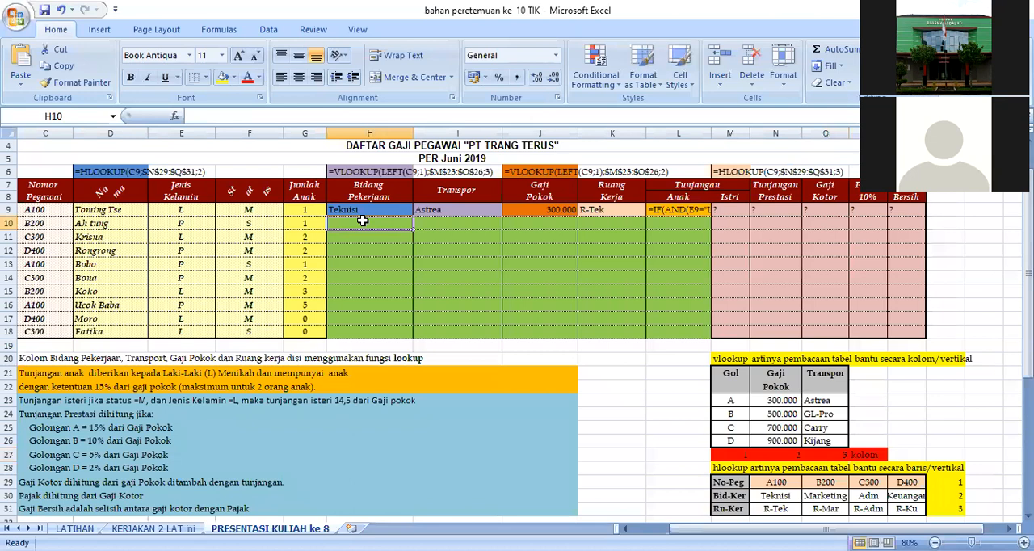
{"action": "left_click", "coordinate": [361, 211]}
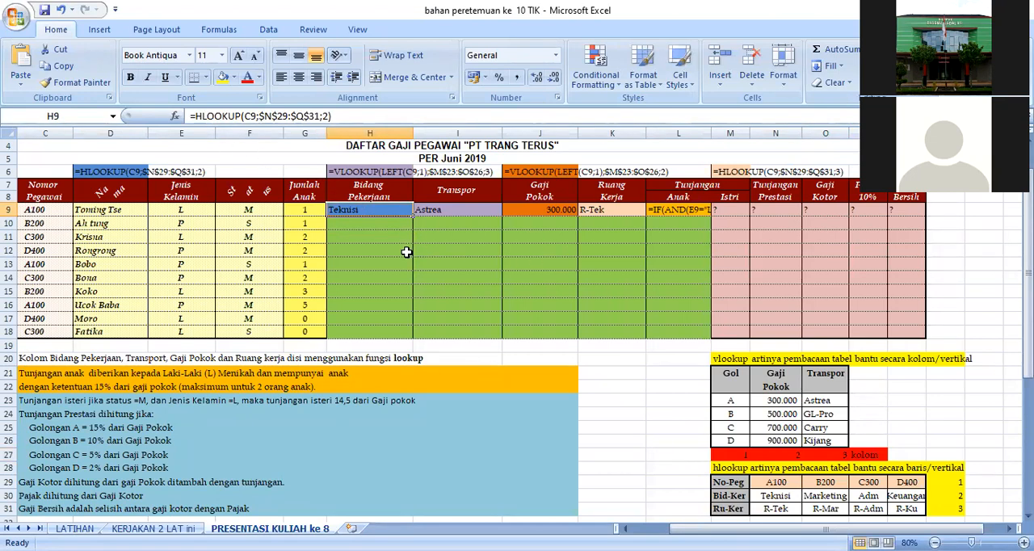
{"action": "left_click", "coordinate": [368, 224]}
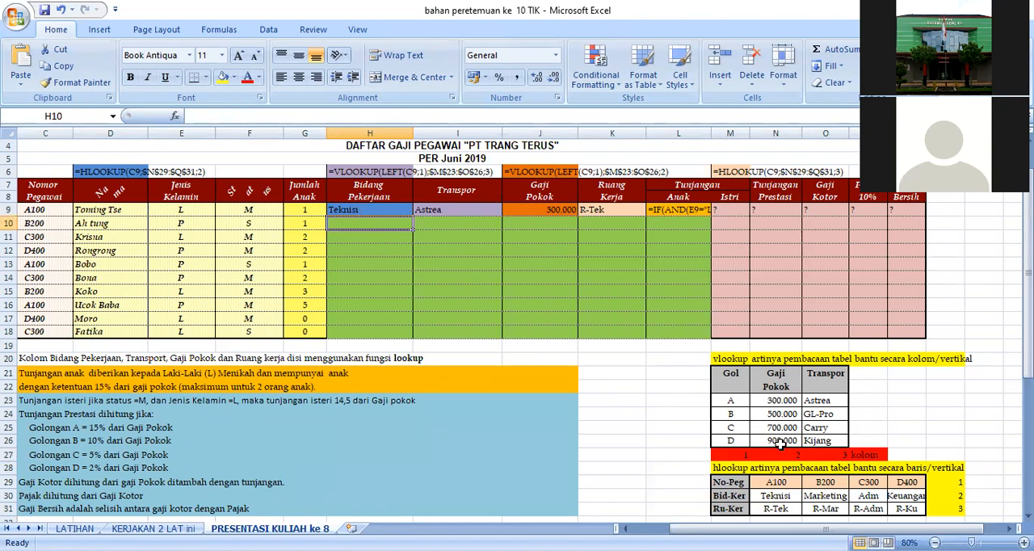
{"action": "type", "text": "="}
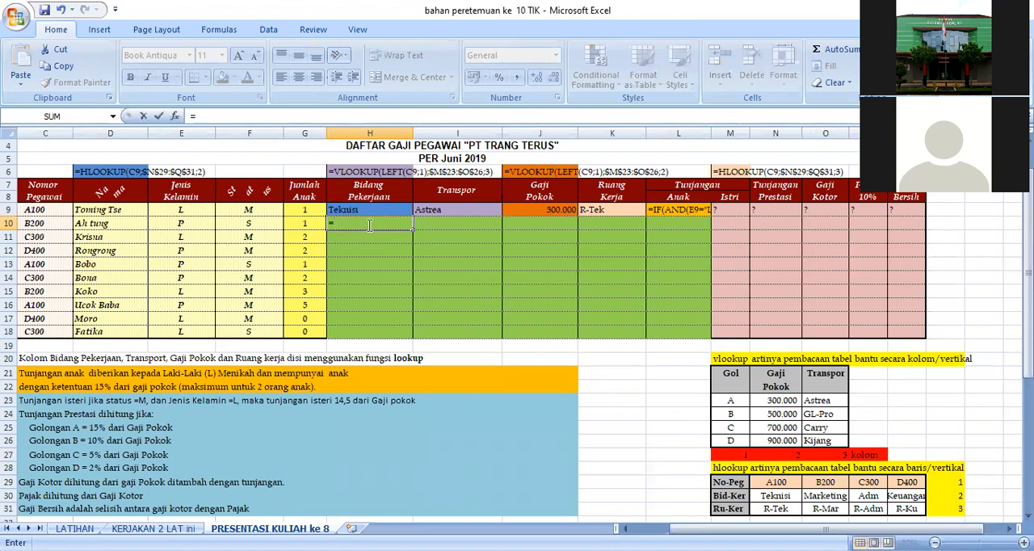
{"action": "type", "text": "hlookup"}
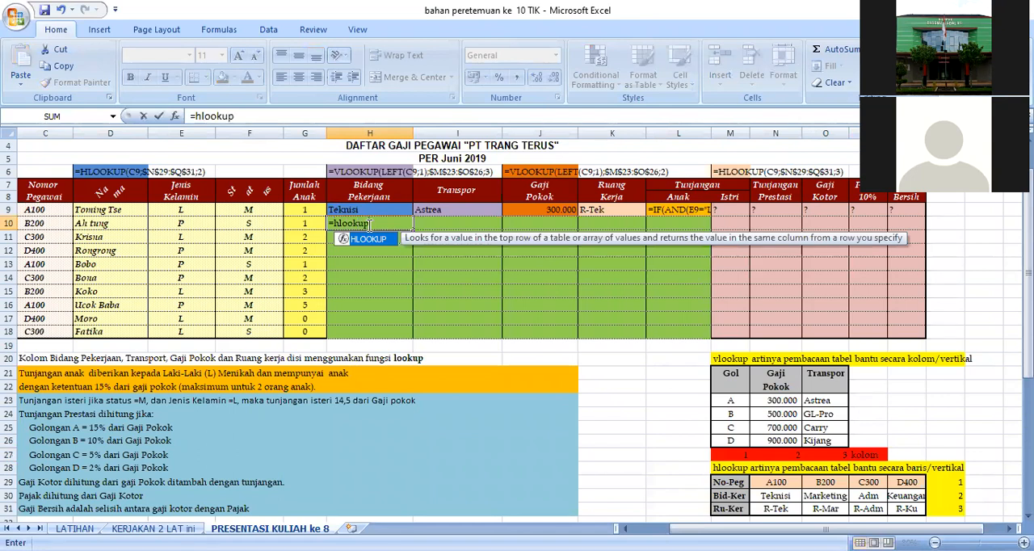
{"action": "type", "text": ")"}
{"action": "key", "text": "BackSpace"}
{"action": "type", "text": "("}
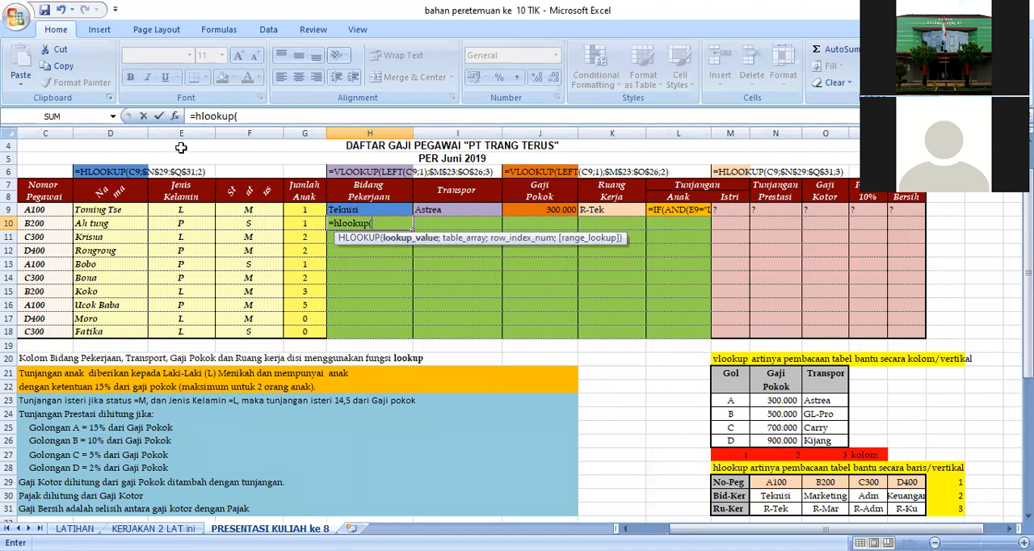
{"action": "left_click", "coordinate": [49, 211]}
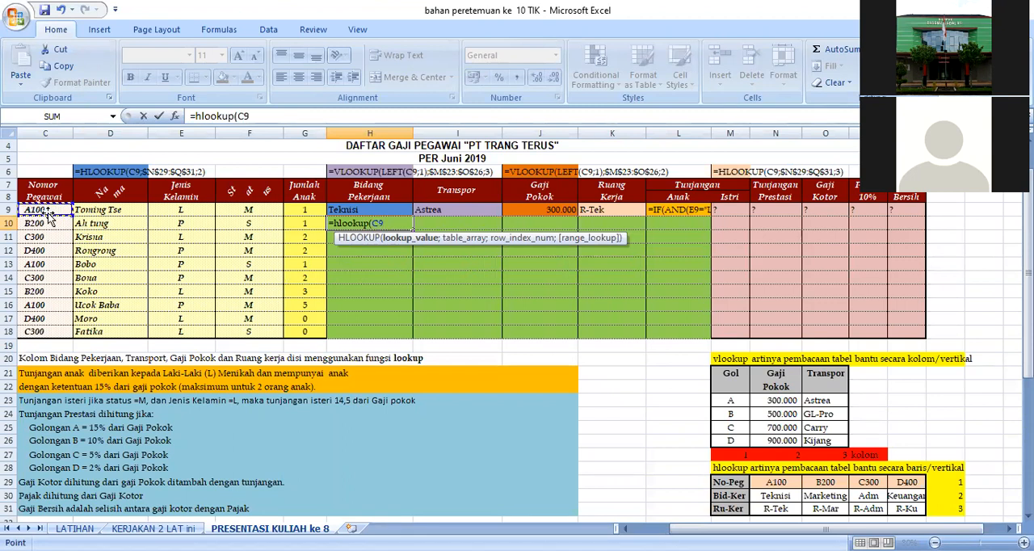
{"action": "type", "text": ";"}
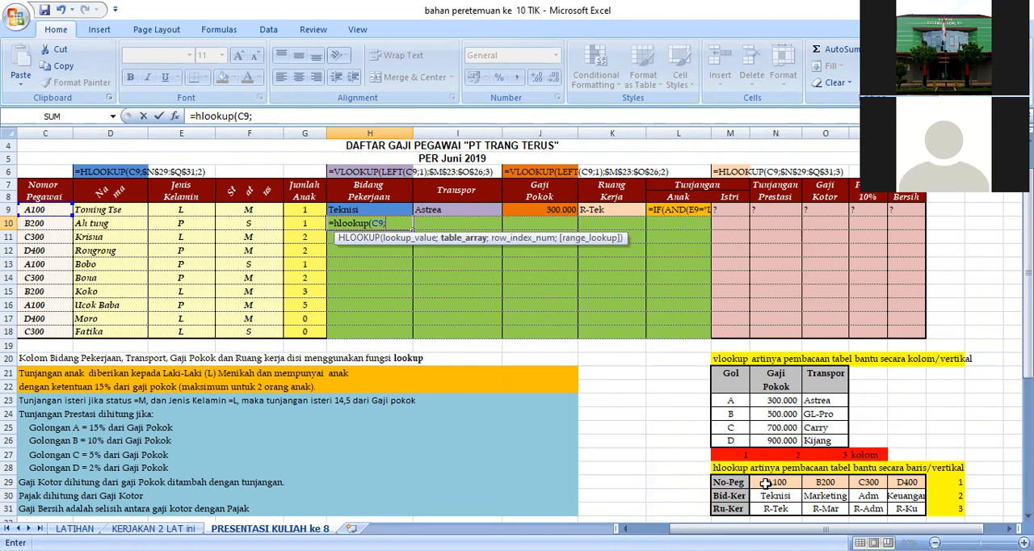
Complete the HLOOKUP formula with the absolute table range $N$29:$Q$31 and row index 2.
{"action": "left_click_drag", "start_coordinate": [765, 484], "coordinate": [903, 511]}
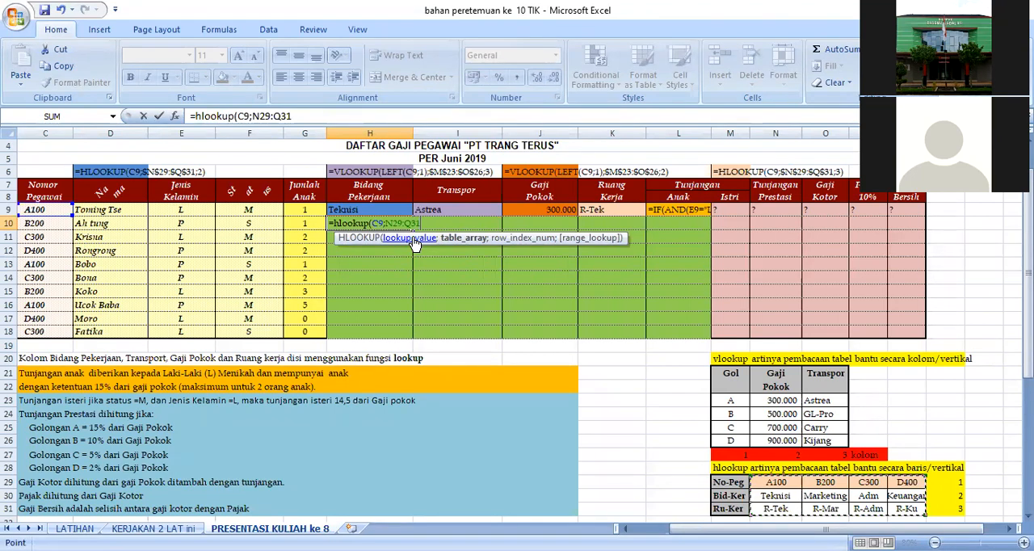
{"action": "key", "text": "F4"}
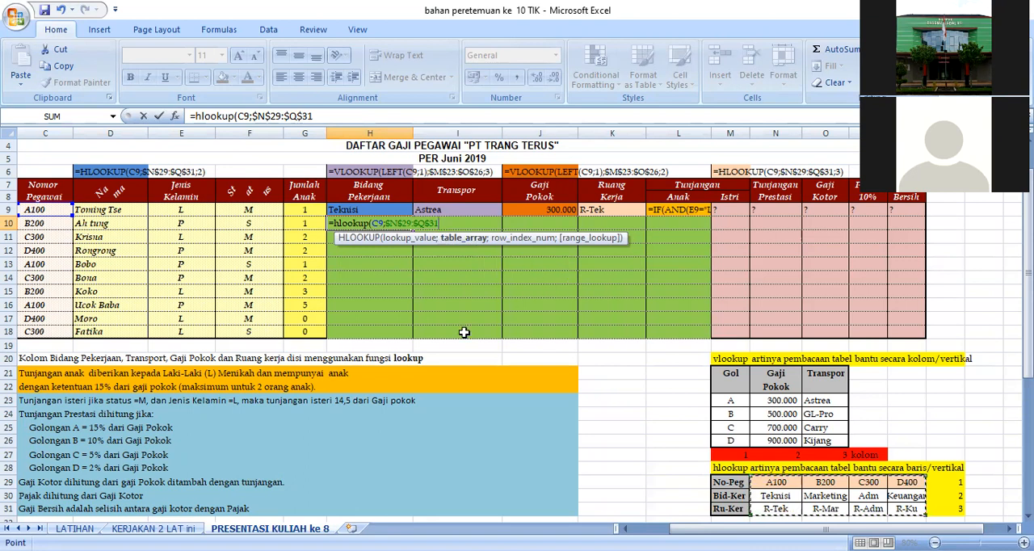
{"action": "type", "text": ";"}
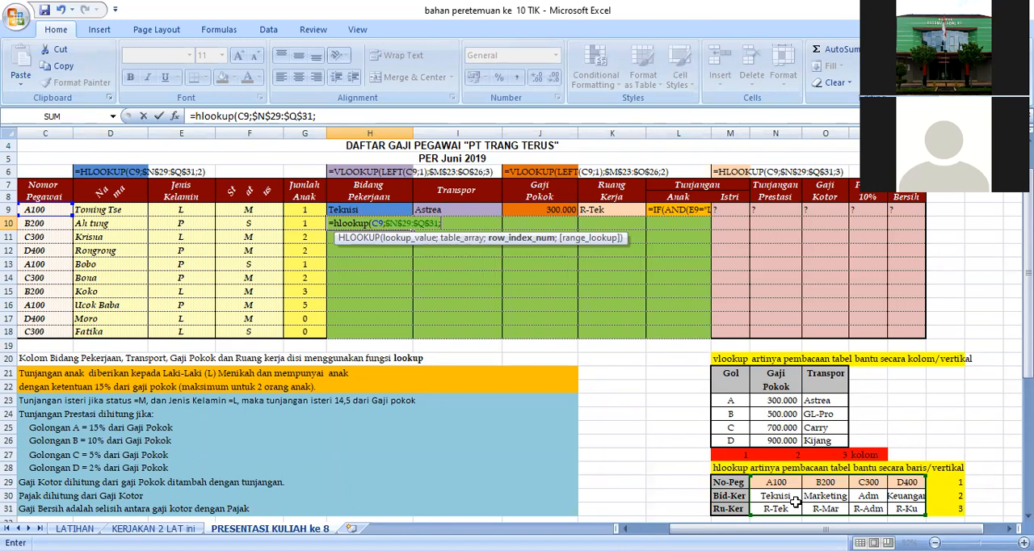
{"action": "type", "text": "2"}
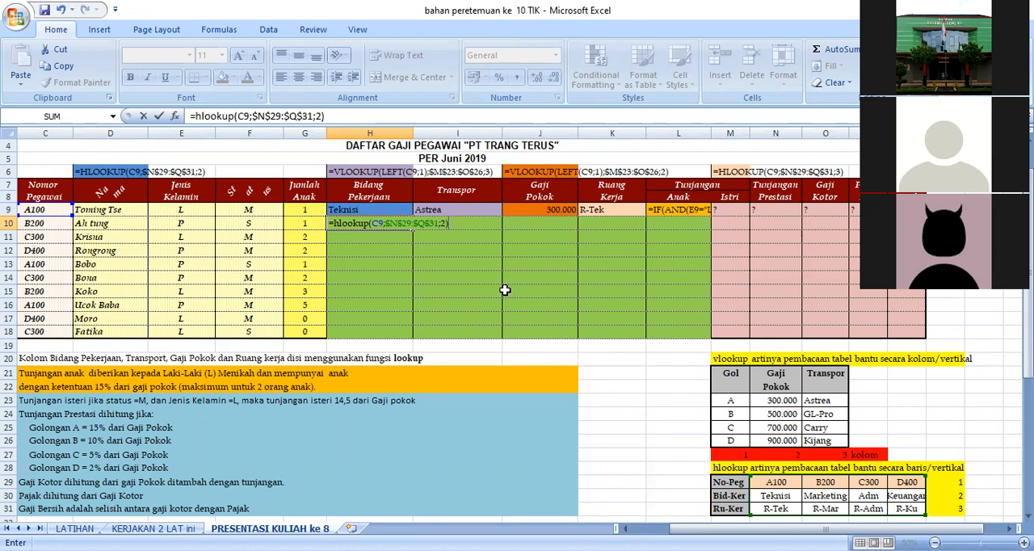
{"action": "key", "text": "Return"}
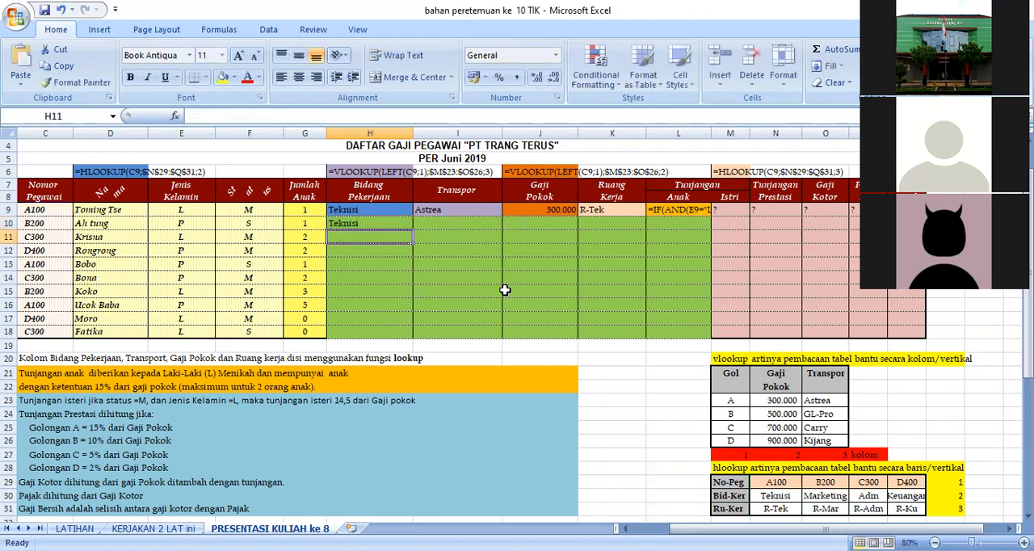
Fill the Bidang Pekerjaan formula from H10 down to H18.
{"action": "left_click", "coordinate": [365, 226]}
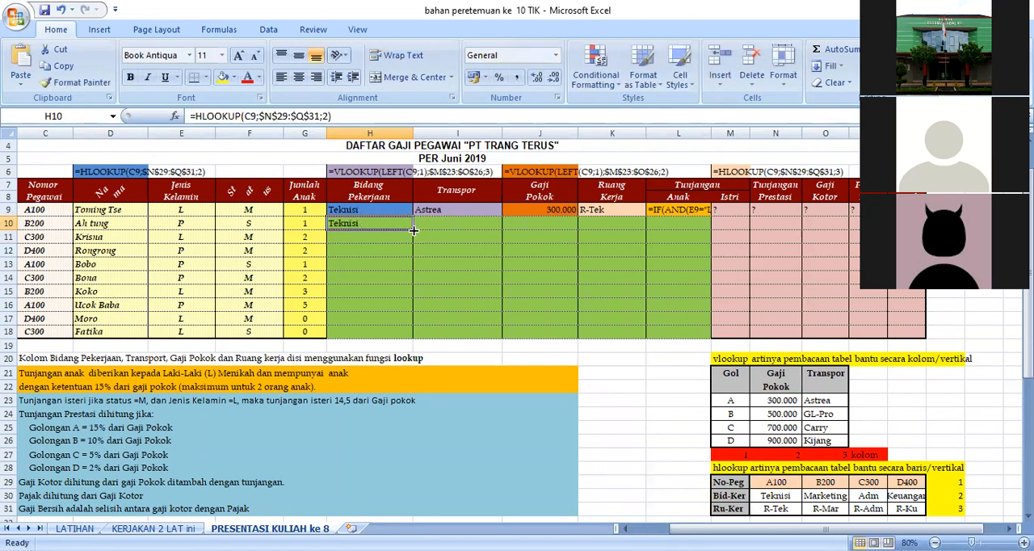
{"action": "left_click_drag", "start_coordinate": [413, 230], "coordinate": [418, 335]}
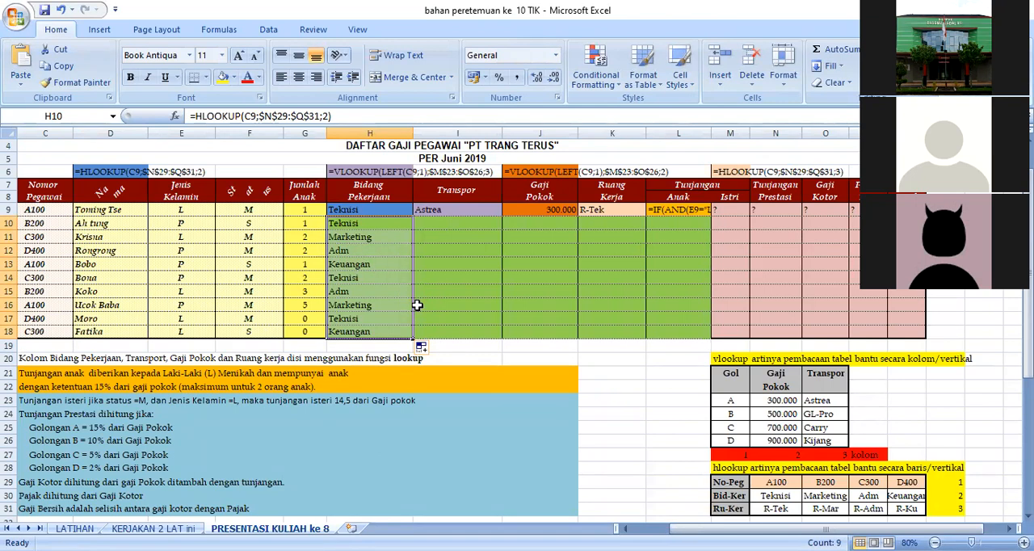
{"action": "left_click", "coordinate": [485, 346]}
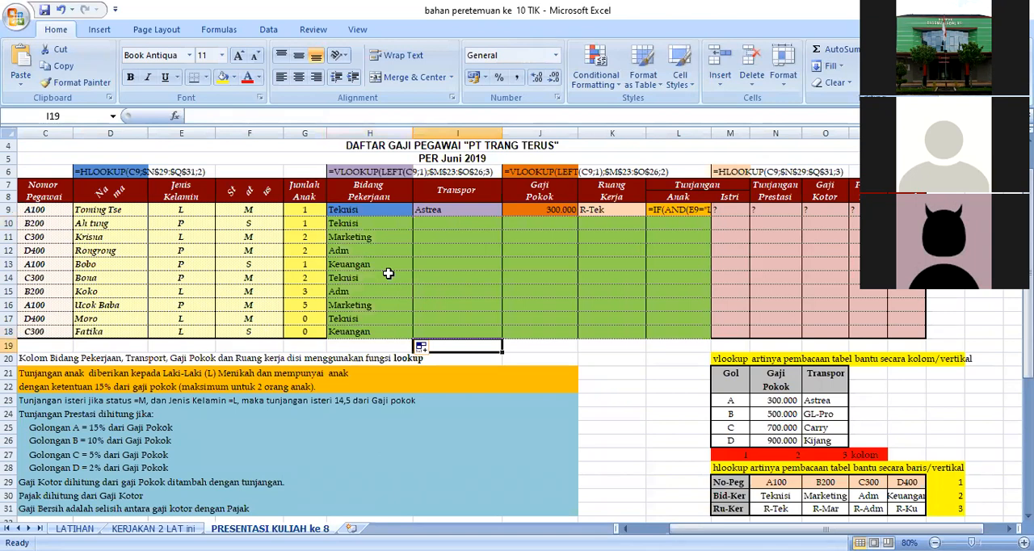
Begin a VLOOKUP formula in the Transpor cell I10, making sure it starts with an equals sign.
{"action": "left_click_drag", "start_coordinate": [831, 377], "coordinate": [834, 440]}
{"action": "left_click", "coordinate": [893, 404]}
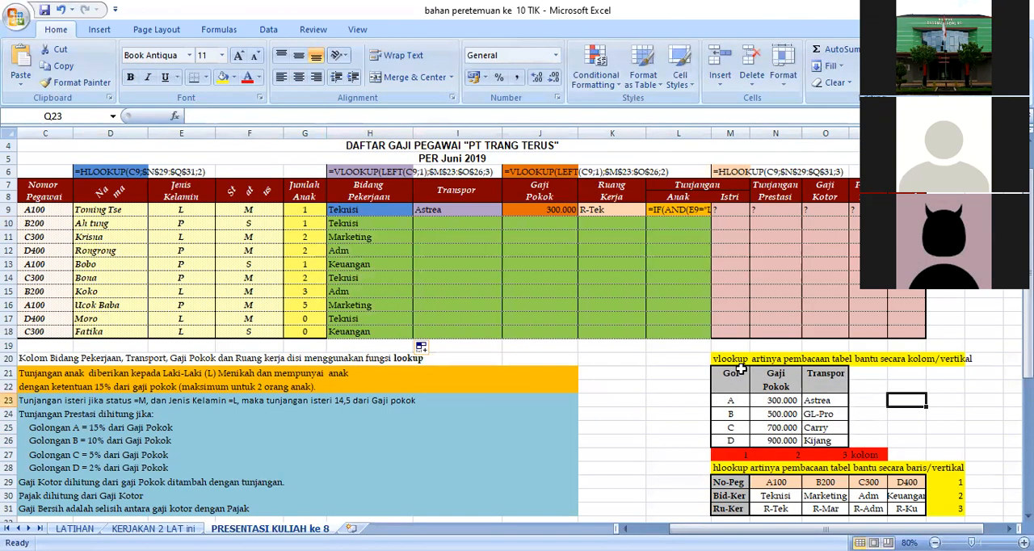
{"action": "left_click", "coordinate": [459, 220]}
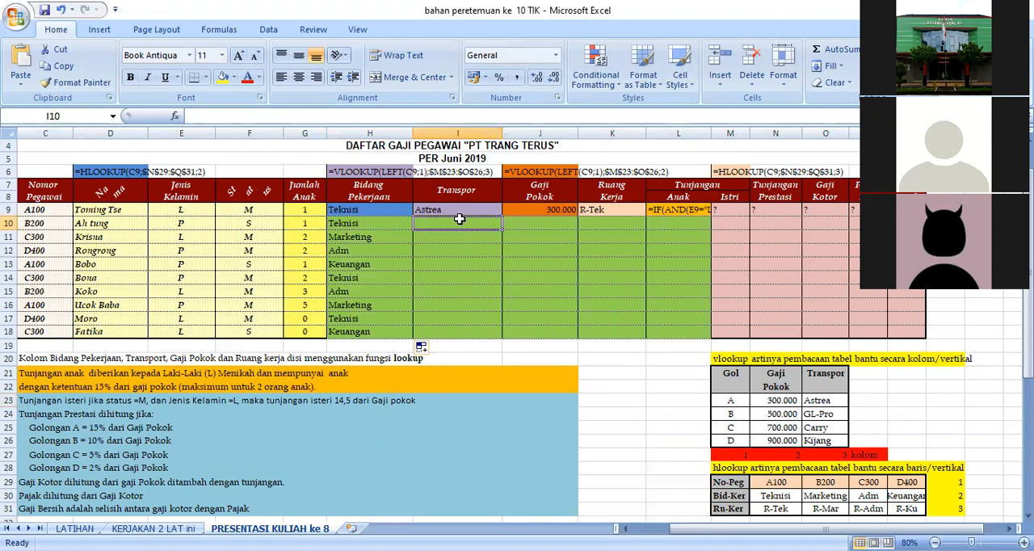
{"action": "type", "text": "vl"}
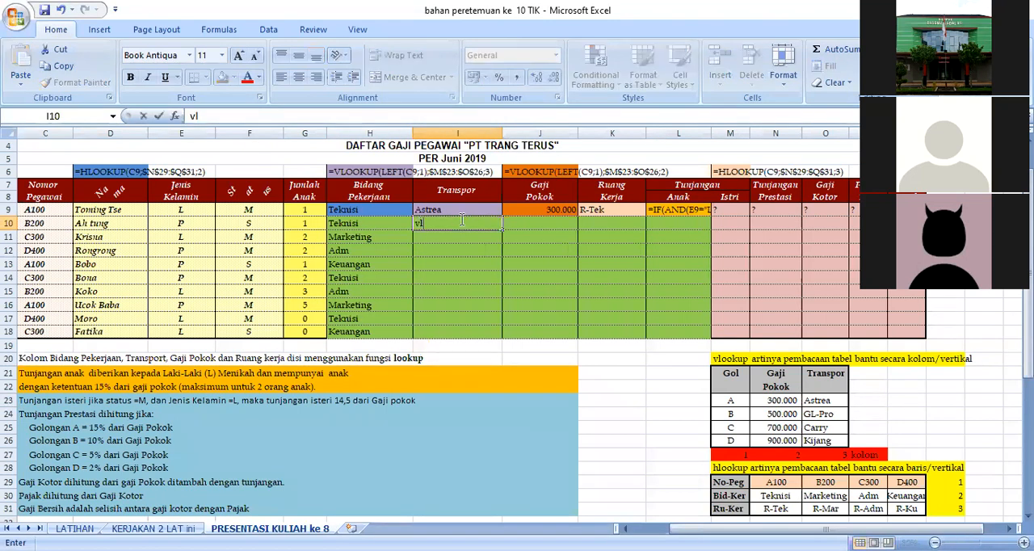
{"action": "type", "text": "ookup("}
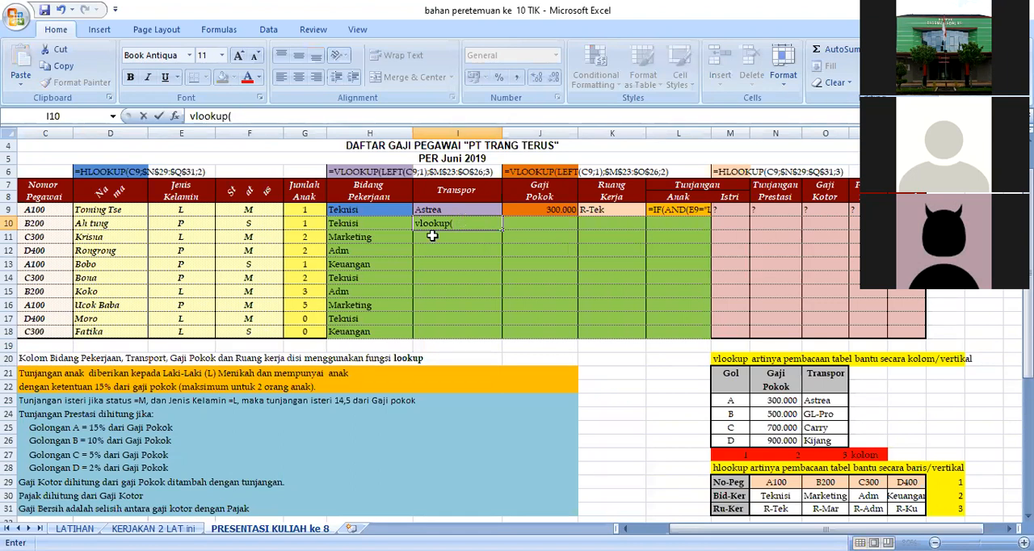
{"action": "left_click", "coordinate": [191, 115]}
{"action": "type", "text": "="}
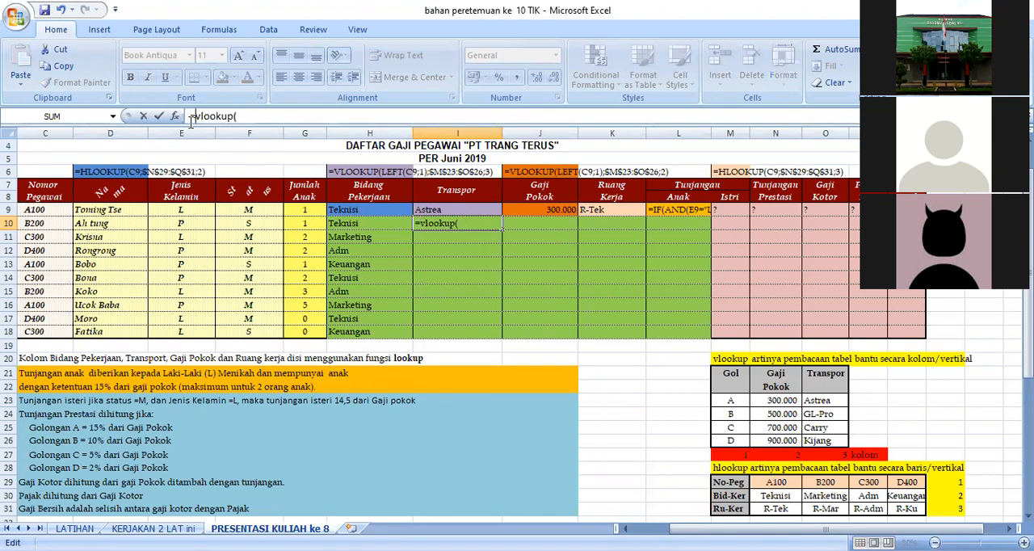
{"action": "left_click", "coordinate": [473, 227]}
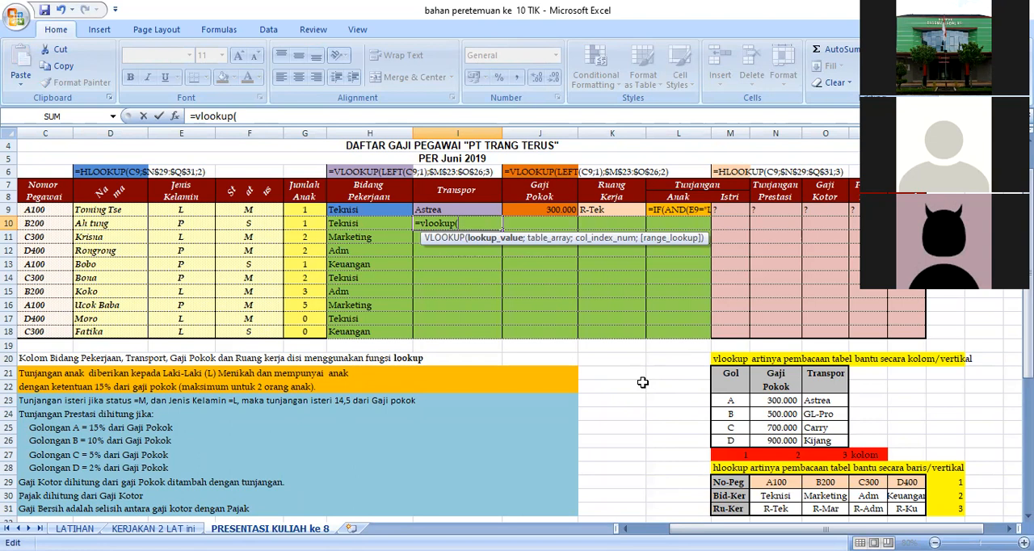
Enter left(C9,1) as the lookup value of the VLOOKUP formula in I10, ending the argument with a semicolon.
{"action": "type", "text": "left("}
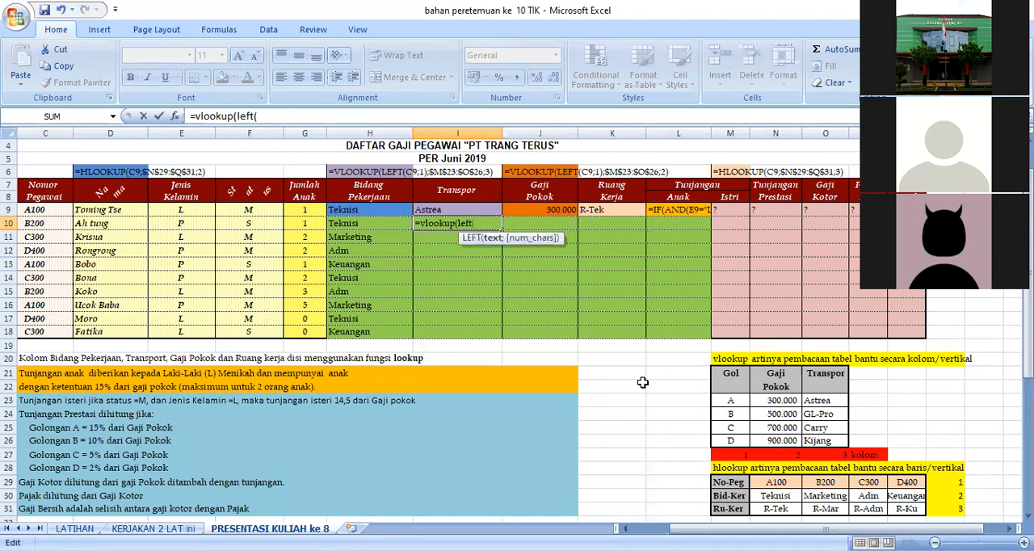
{"action": "left_click", "coordinate": [31, 210]}
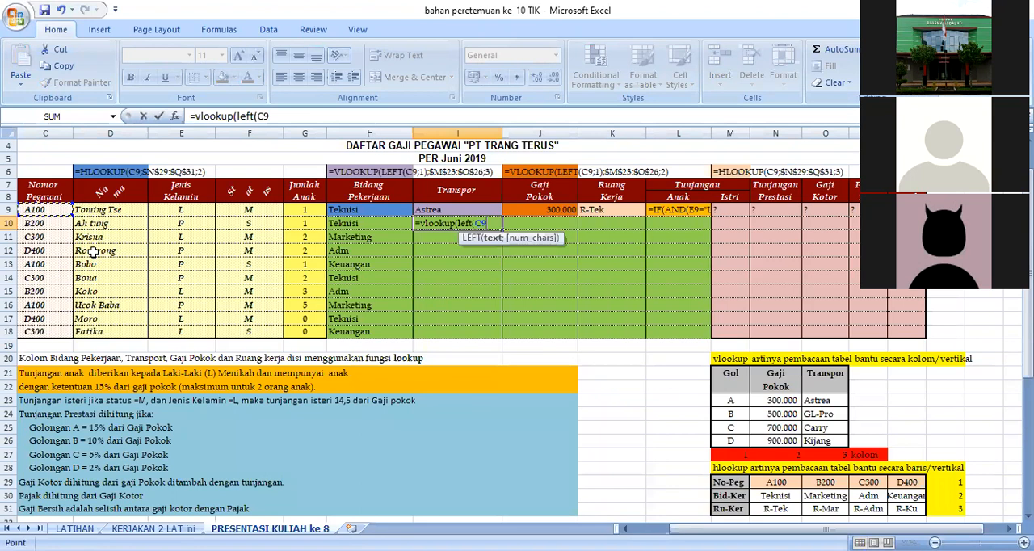
{"action": "type", "text": ",1);"}
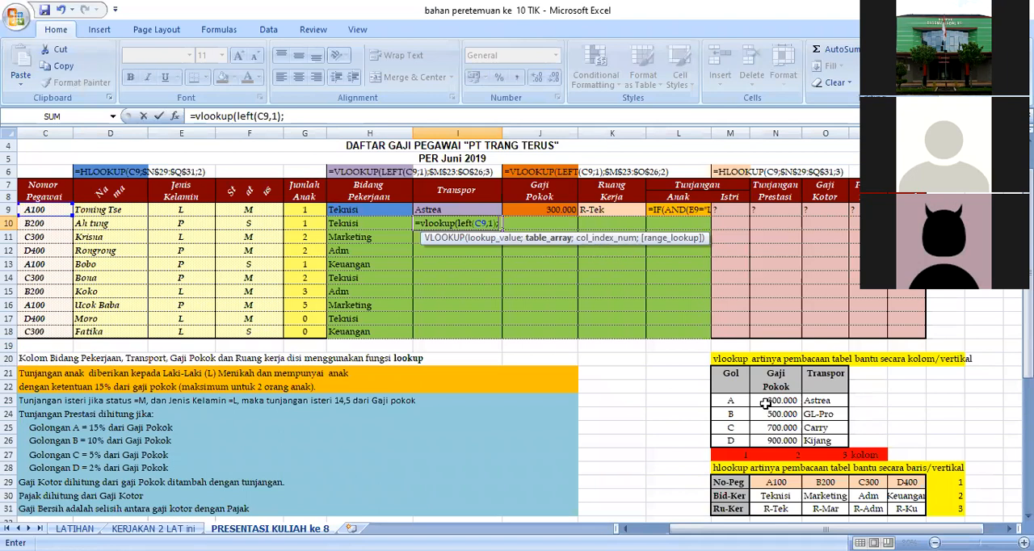
Try to complete the VLOOKUP formula in I10 with the absolute table range $M$23:$O$26 and column index 3.
{"action": "left_click_drag", "start_coordinate": [731, 402], "coordinate": [821, 440]}
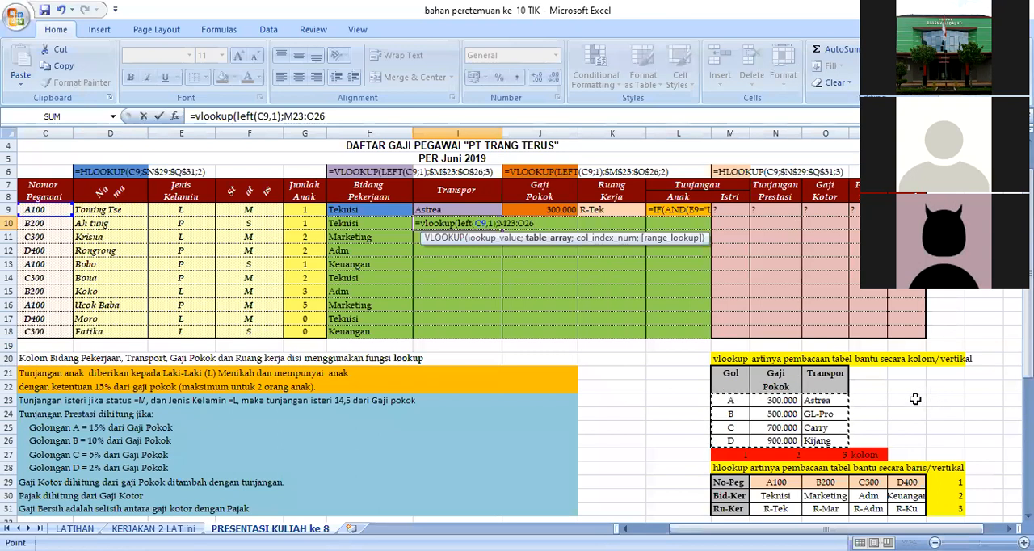
{"action": "key", "text": "F4"}
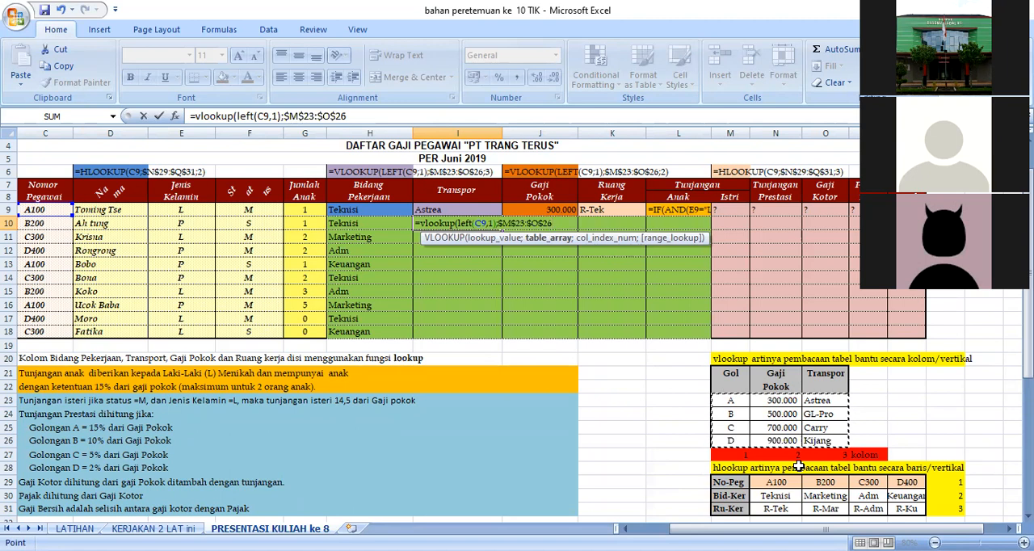
{"action": "type", "text": ";3"}
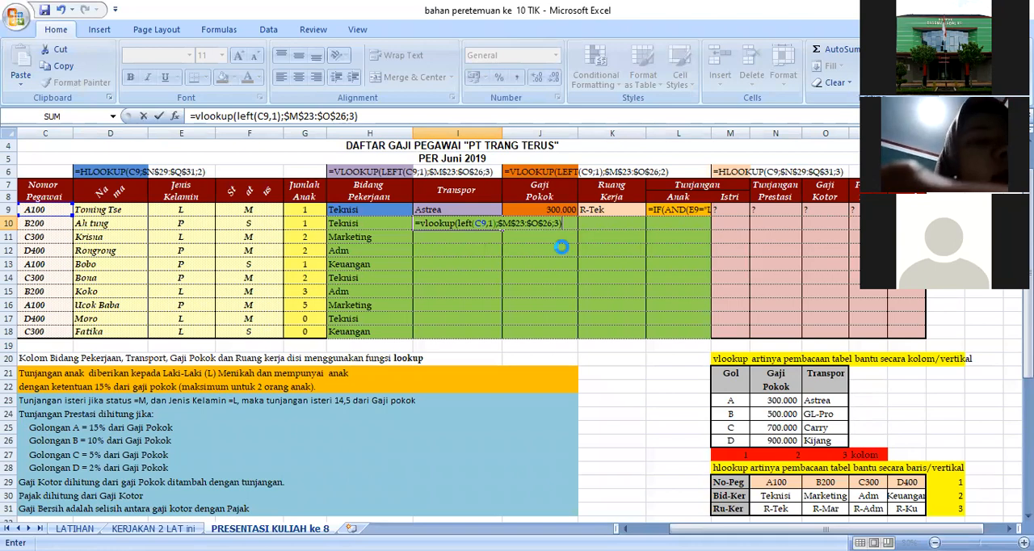
{"action": "key", "text": "Return"}
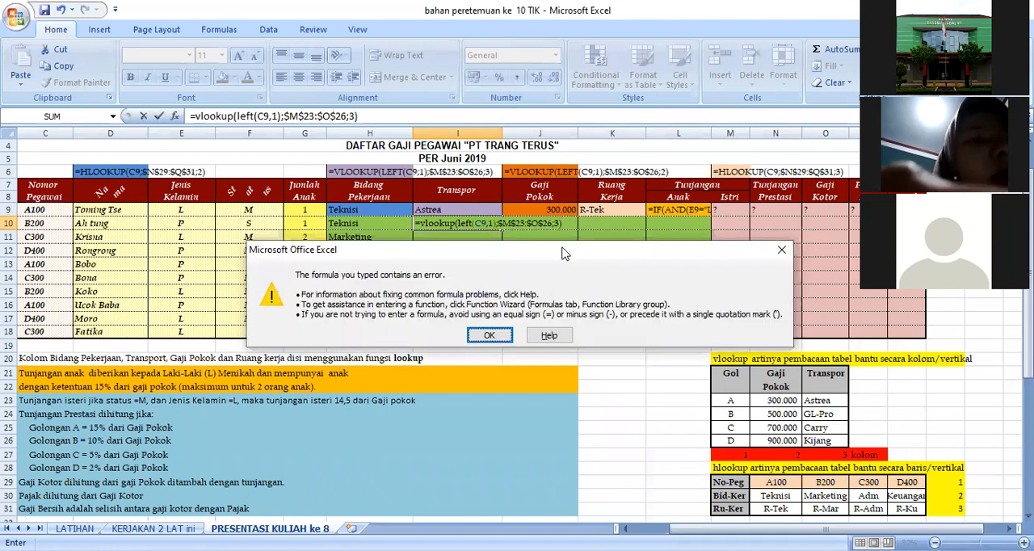
{"action": "left_click", "coordinate": [490, 336]}
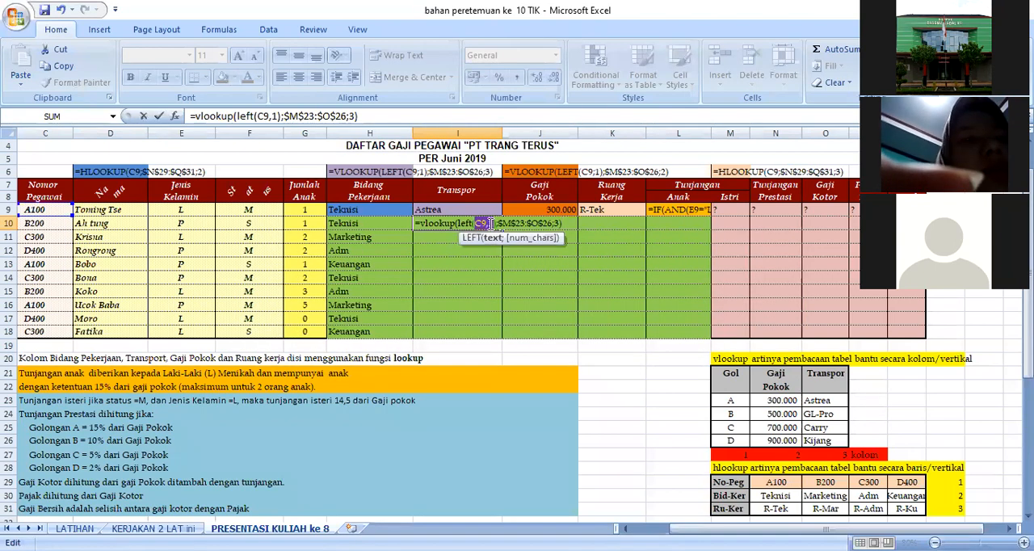
Replace the comma inside the LEFT function of the I10 formula with a semicolon and enter the formula.
{"action": "key", "text": "Delete"}
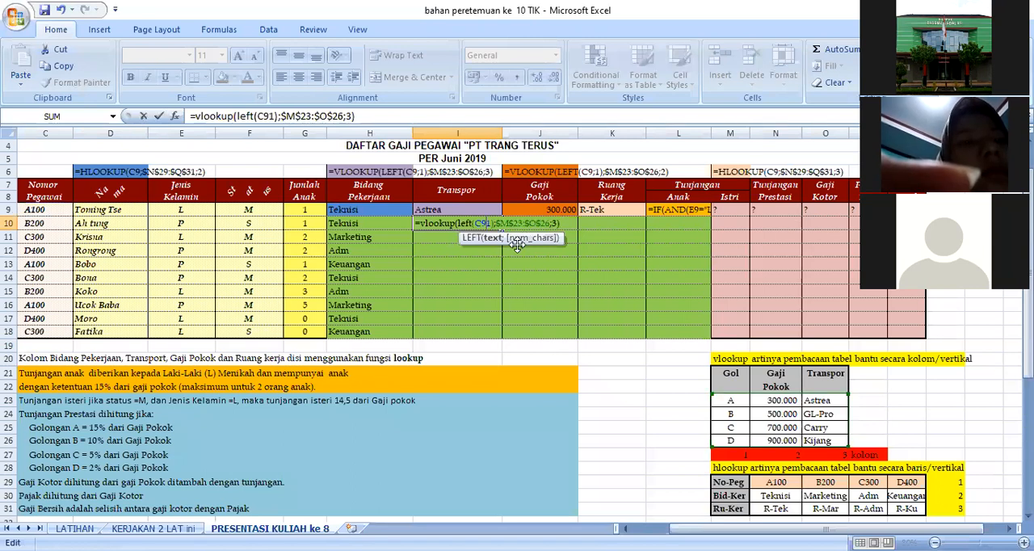
{"action": "type", "text": ";"}
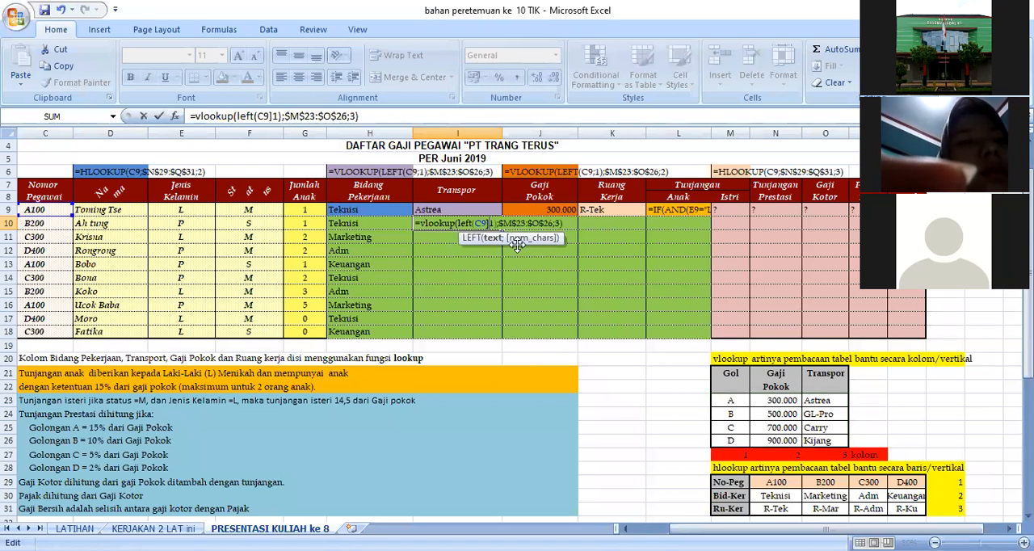
{"action": "key", "text": "BackSpace"}
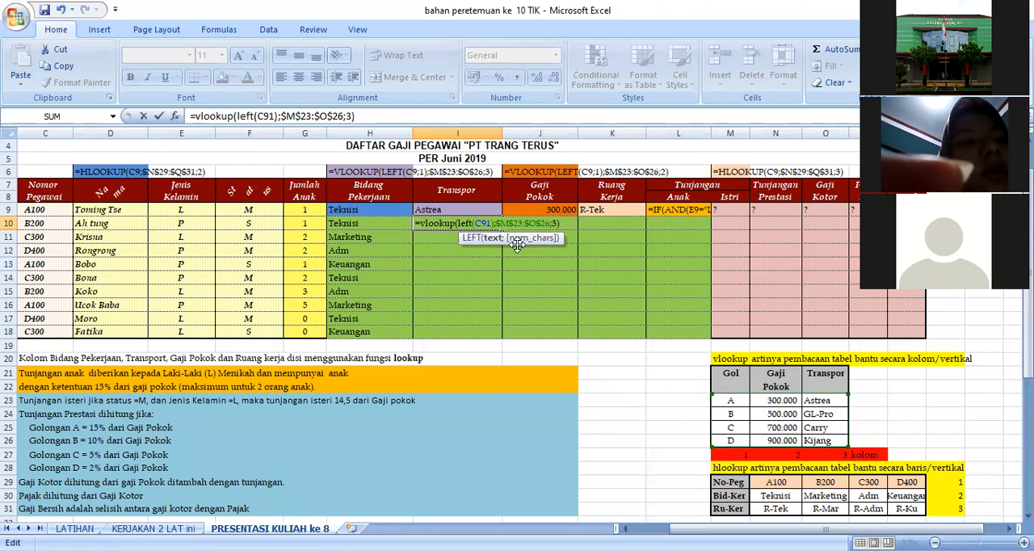
{"action": "type", "text": ";"}
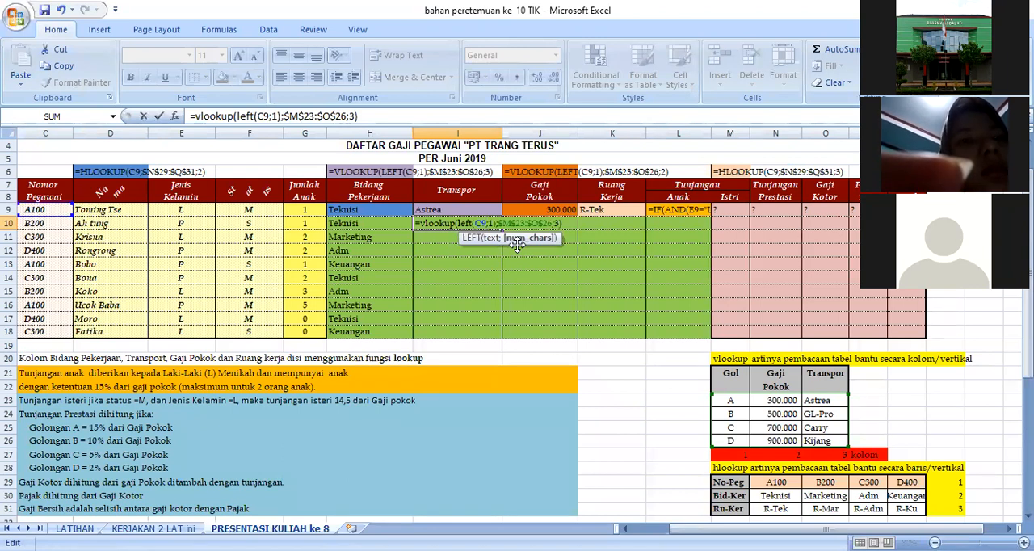
{"action": "key", "text": "Return"}
Fill the Transpor formula from I10 down to I18 and clear the filled cells again.
{"action": "left_click", "coordinate": [477, 226]}
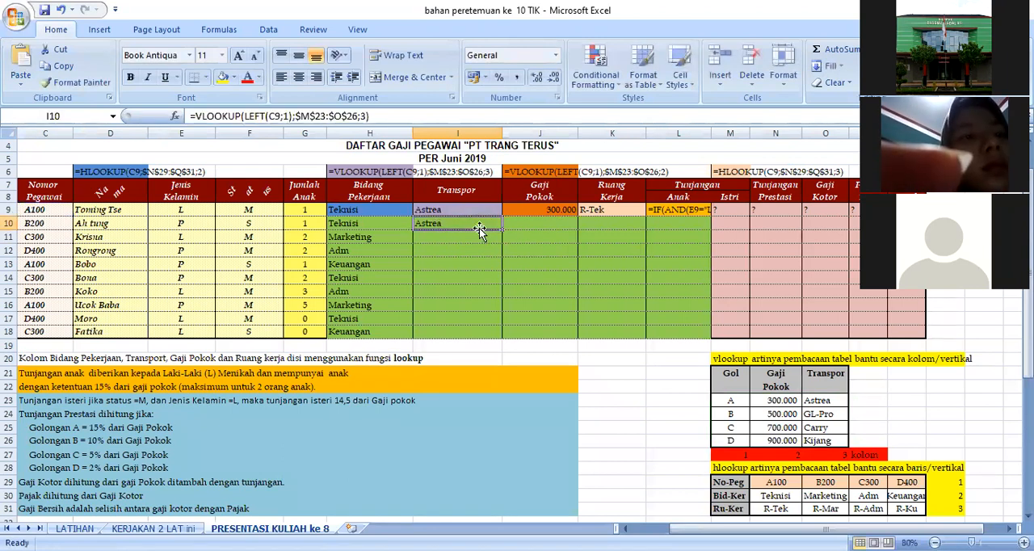
{"action": "left_click_drag", "start_coordinate": [502, 231], "coordinate": [480, 339]}
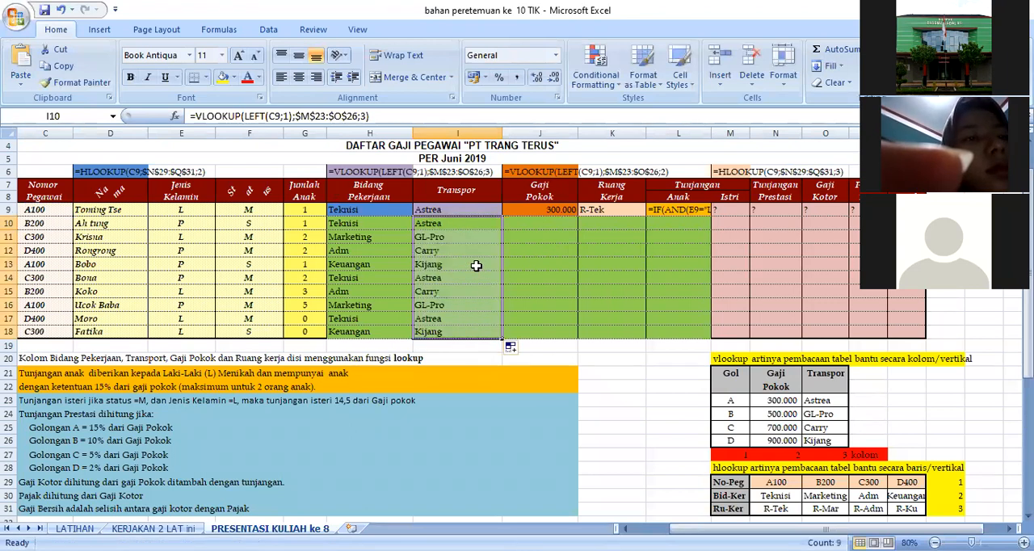
{"action": "key", "text": "Delete"}
{"action": "left_click", "coordinate": [461, 223]}
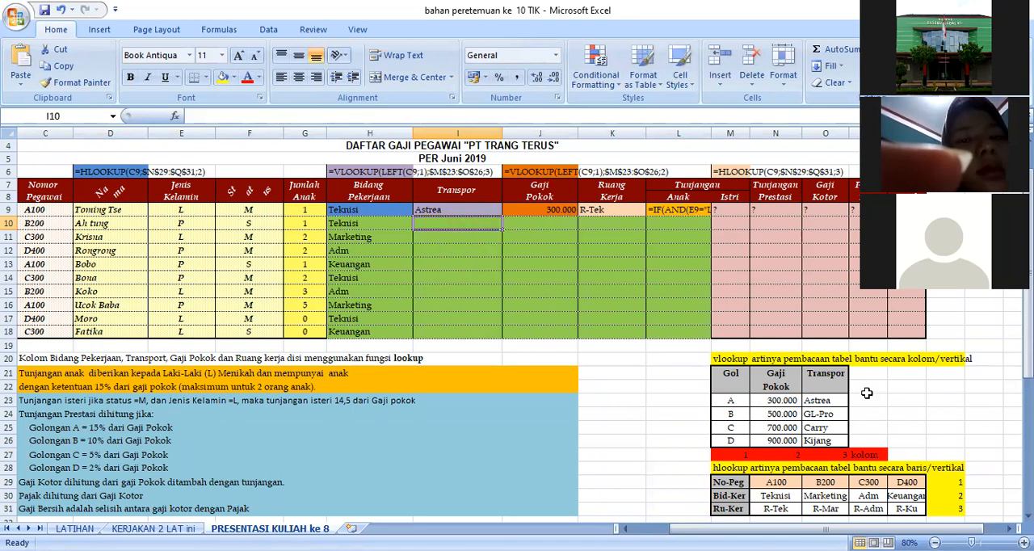
{"action": "left_click_drag", "start_coordinate": [733, 399], "coordinate": [816, 440]}
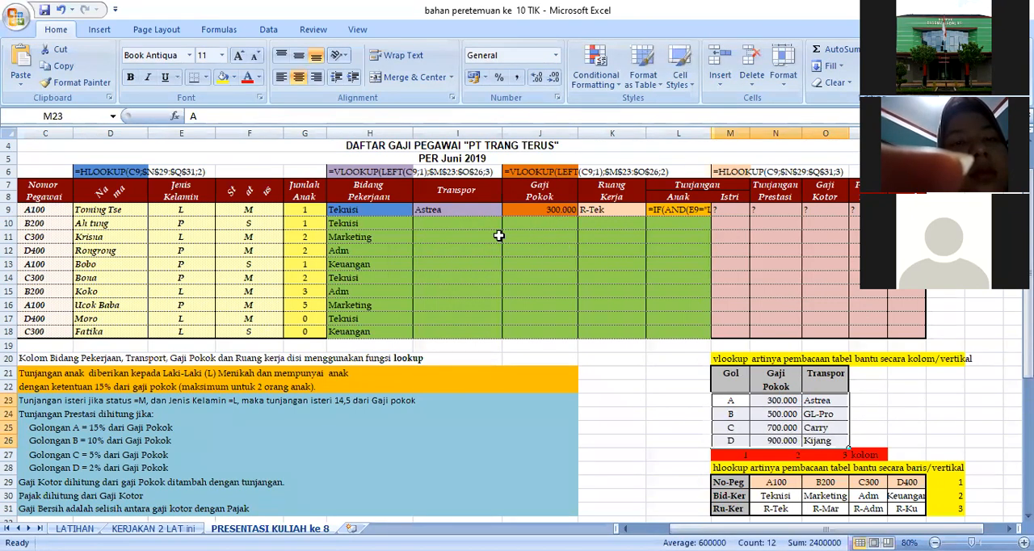
Begin a new VLOOKUP formula in the Transpor cell I10, up to its opening parenthesis.
{"action": "left_click", "coordinate": [477, 224]}
{"action": "type", "text": "="}
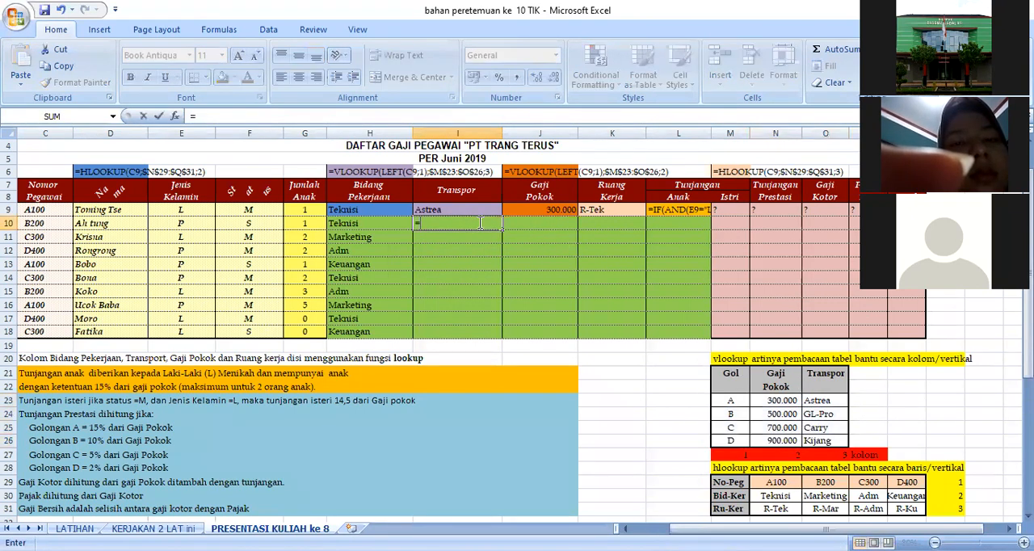
{"action": "type", "text": "vl"}
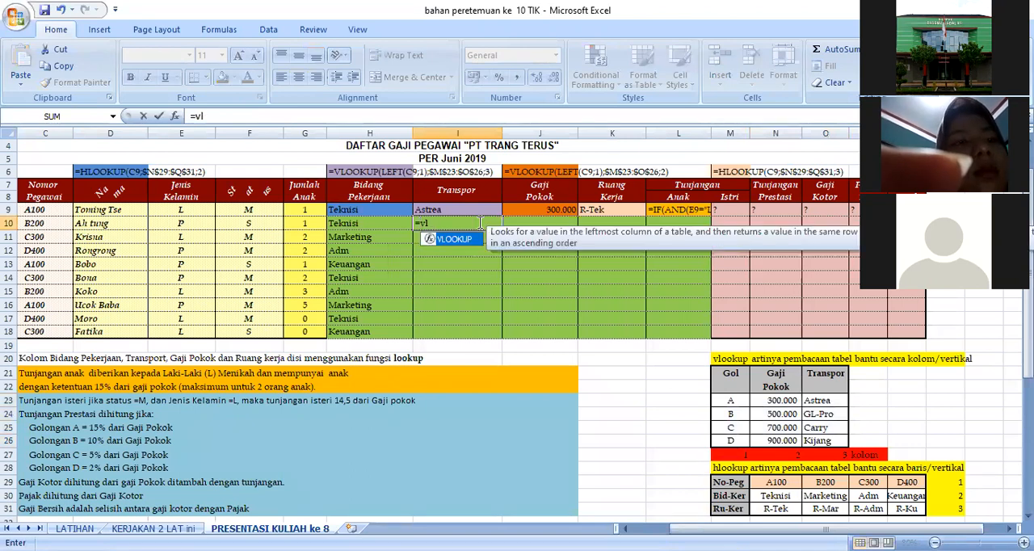
{"action": "type", "text": "ookup"}
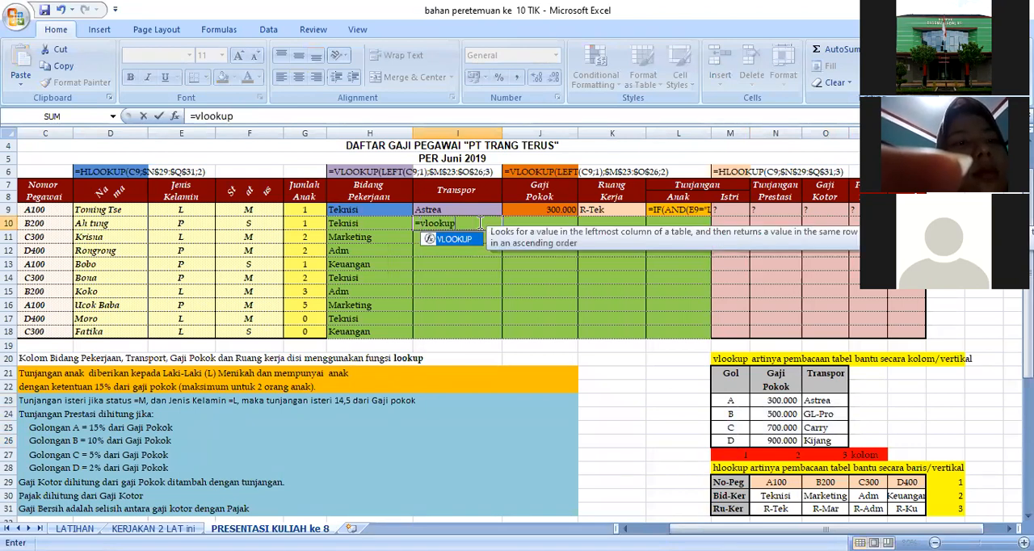
{"action": "type", "text": "("}
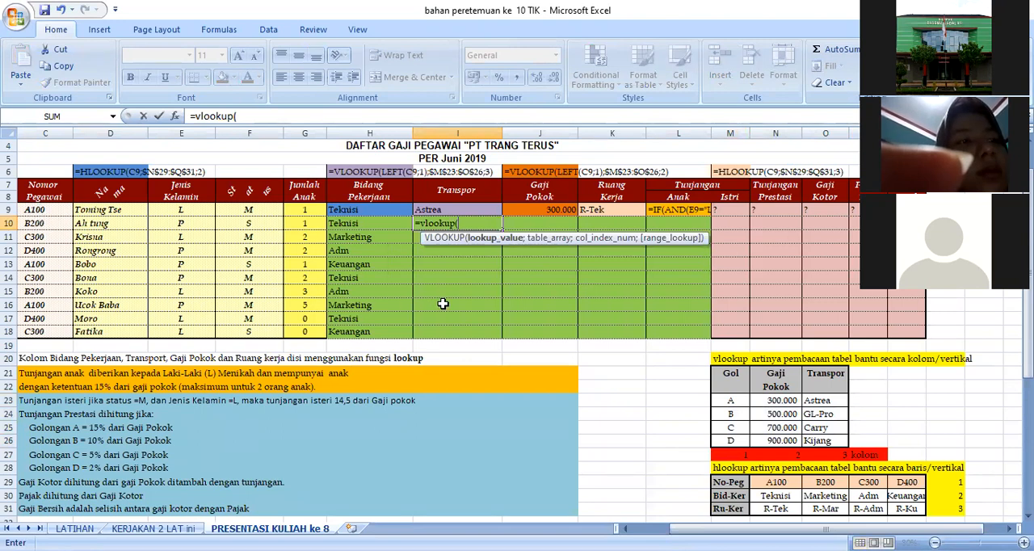
Enter left(C9;1) as the lookup value of the I10 formula, ending the argument with a semicolon.
{"action": "type", "text": "left"}
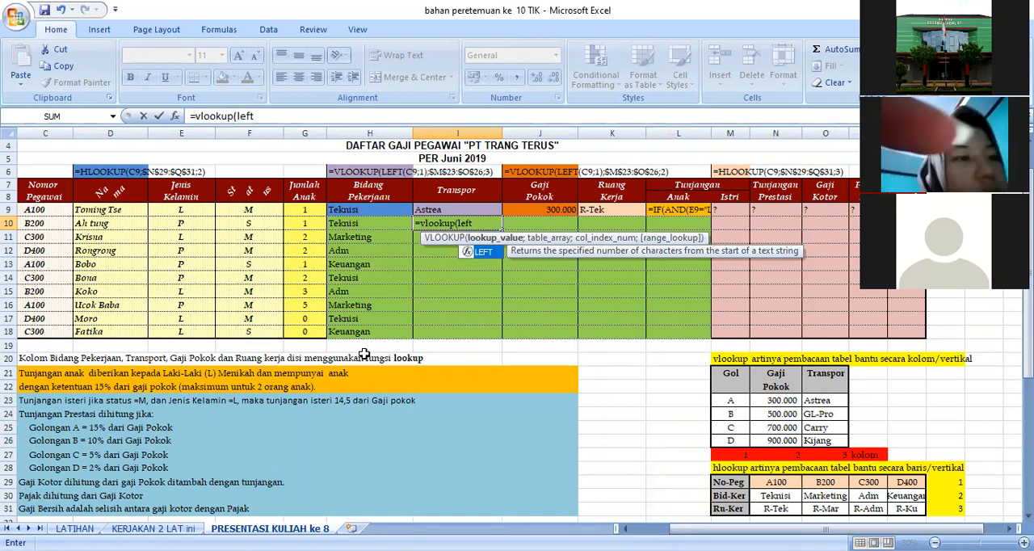
{"action": "type", "text": "("}
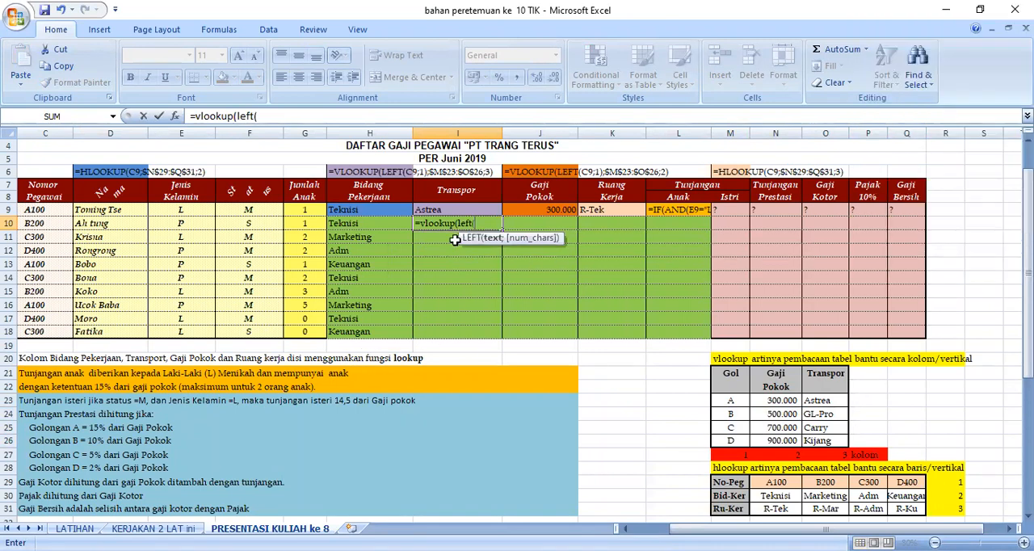
{"action": "left_click", "coordinate": [45, 213]}
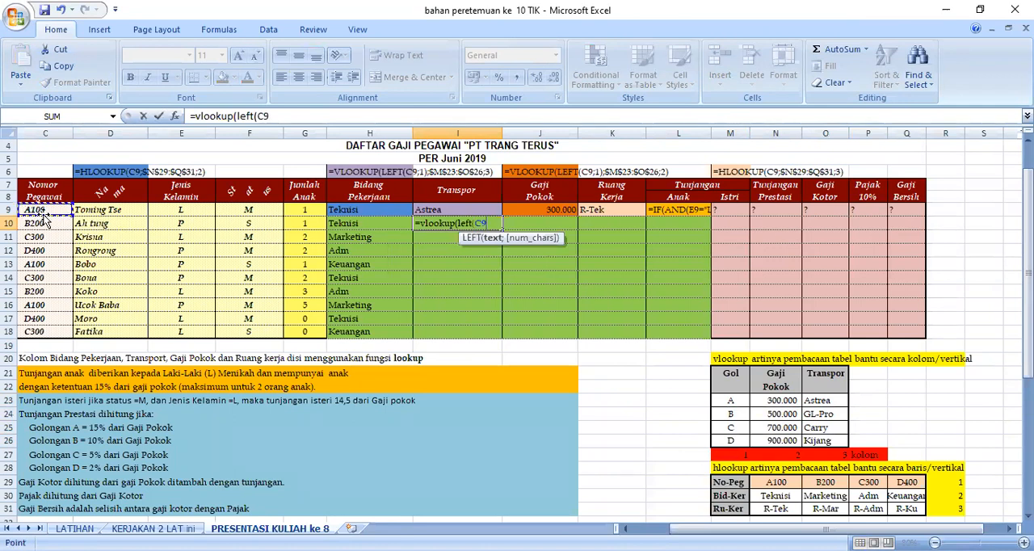
{"action": "type", "text": ";1"}
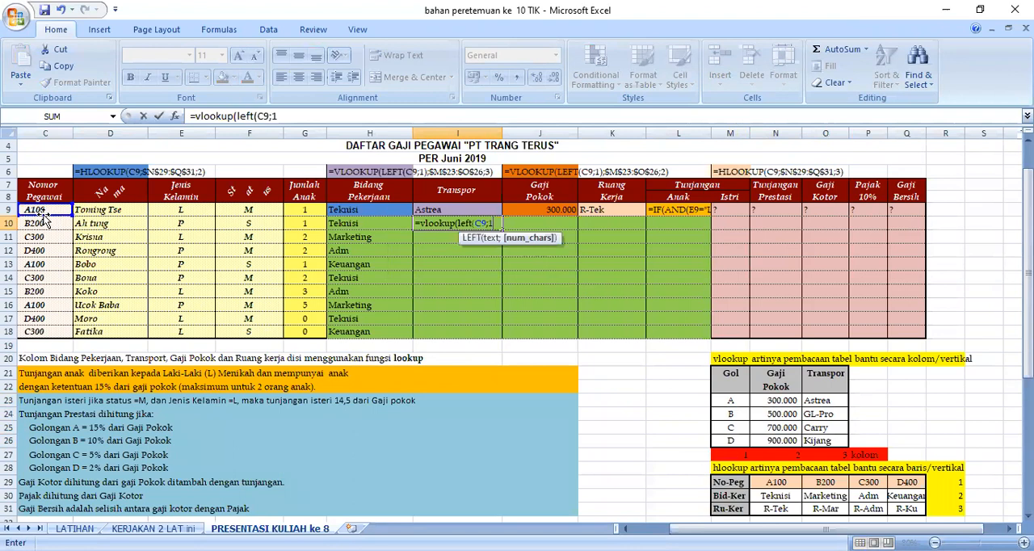
{"action": "type", "text": ");"}
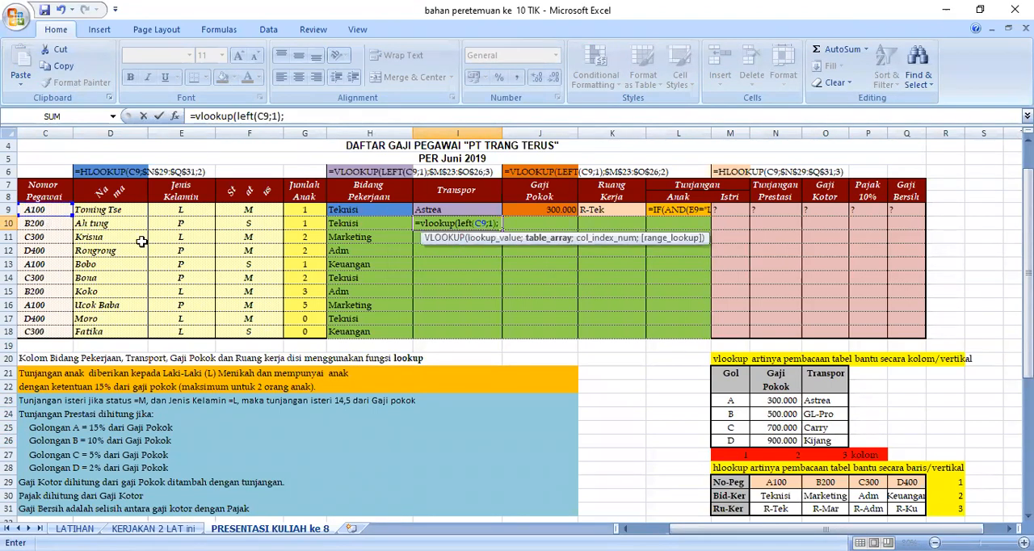
Complete the Transpor VLOOKUP formula with the absolute table range $M$23:$O$26 and column index 3.
{"action": "left_click_drag", "start_coordinate": [730, 401], "coordinate": [815, 437]}
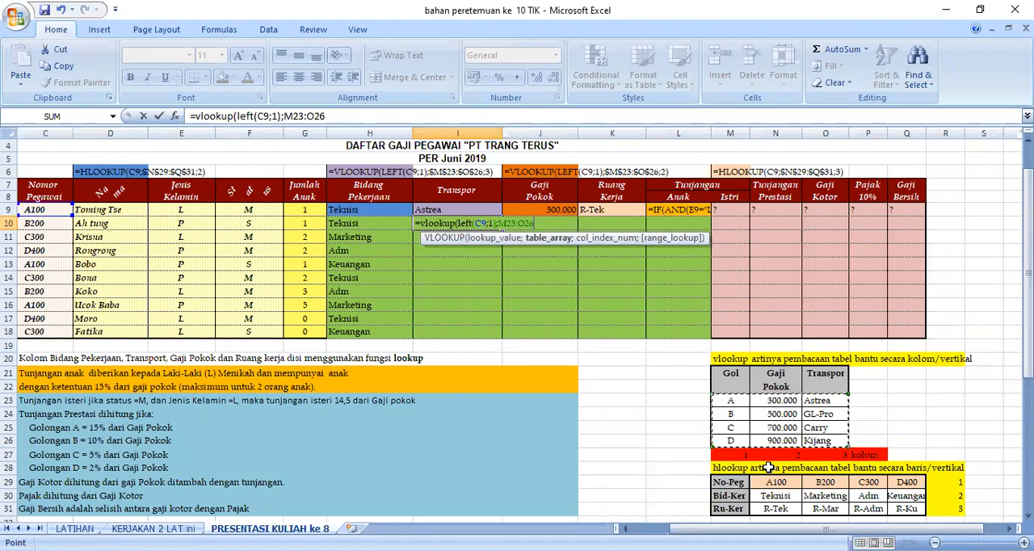
{"action": "key", "text": "F4"}
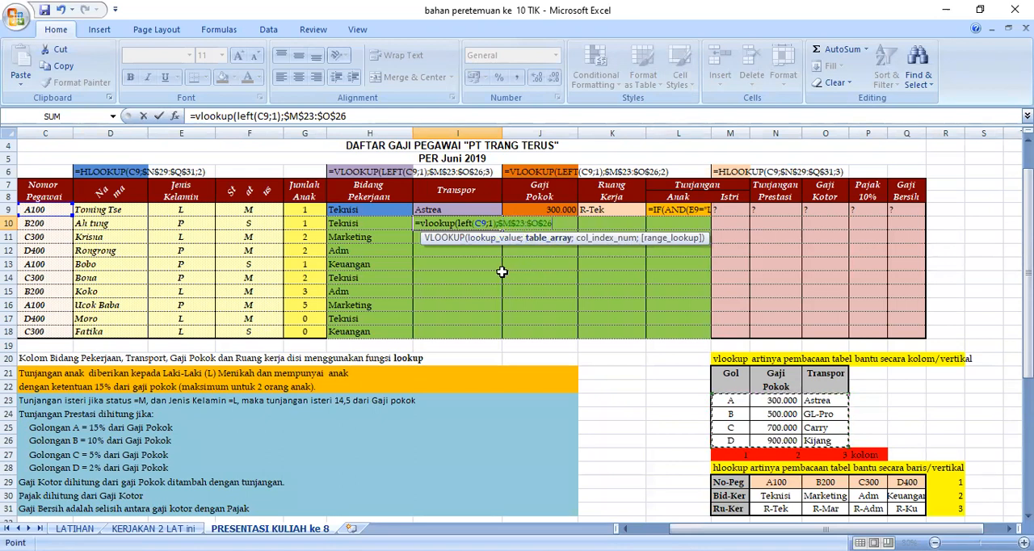
{"action": "type", "text": ";"}
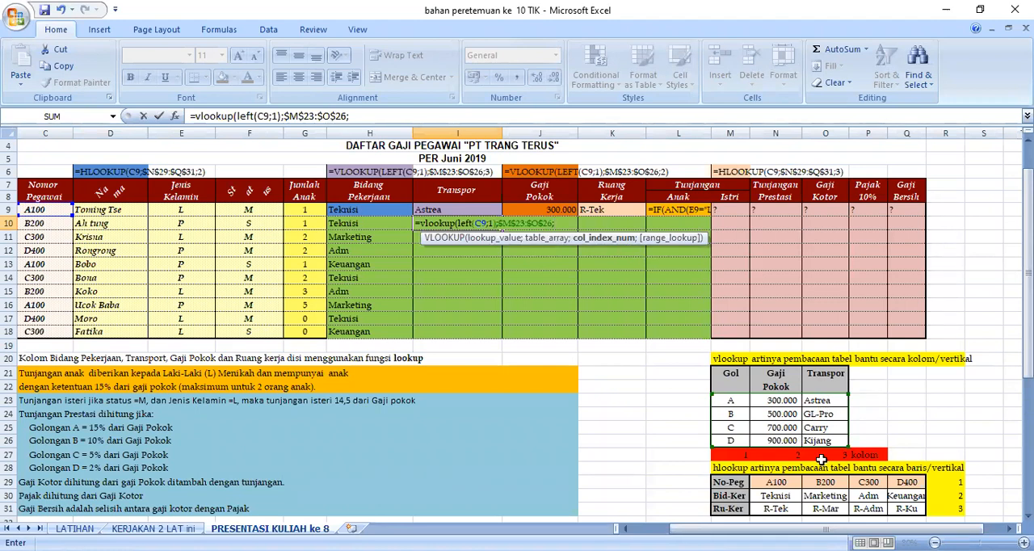
{"action": "type", "text": "3)"}
{"action": "key", "text": "Return"}
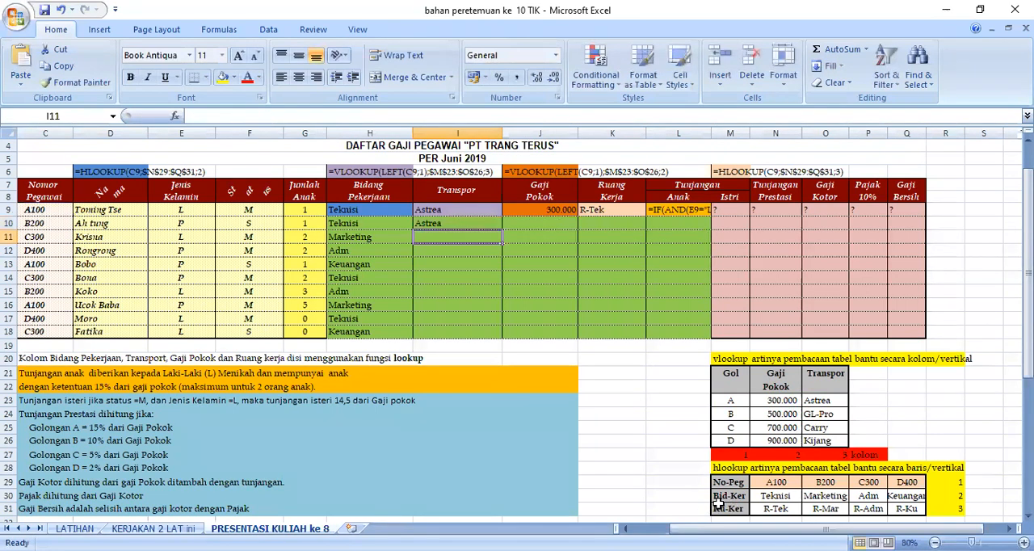
Fill the Transpor formula from I10 down to I18.
{"action": "left_click", "coordinate": [467, 223]}
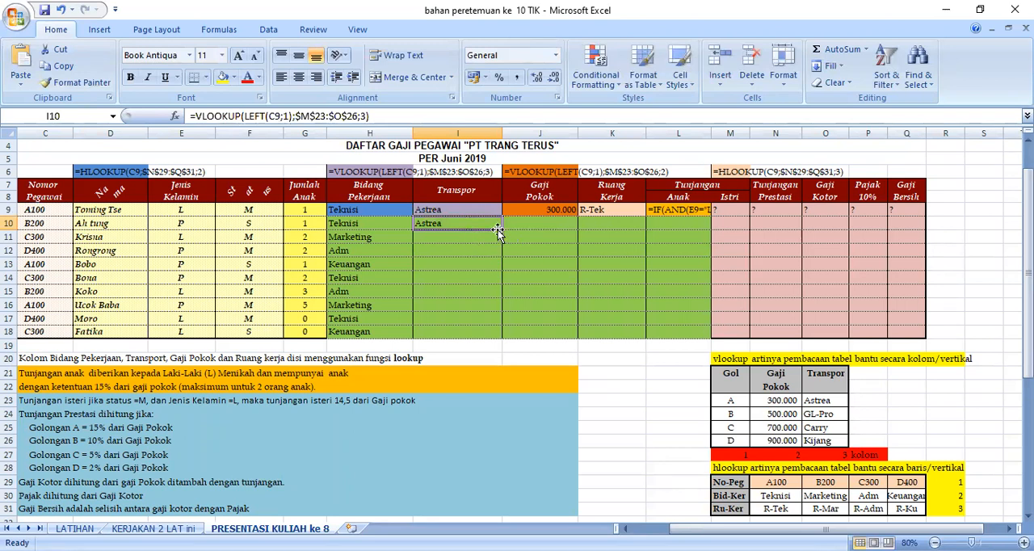
{"action": "left_click_drag", "start_coordinate": [499, 229], "coordinate": [501, 335]}
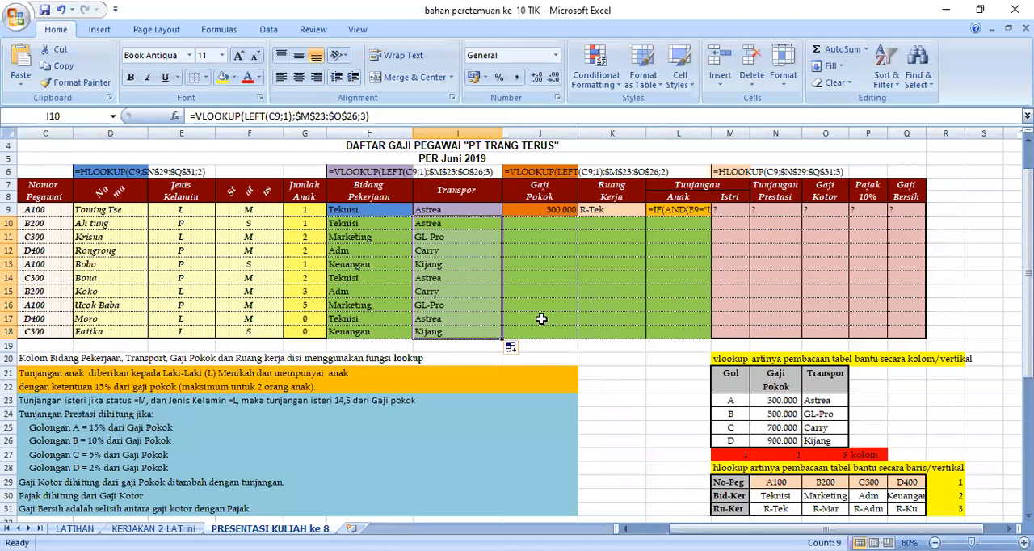
{"action": "left_click", "coordinate": [367, 210]}
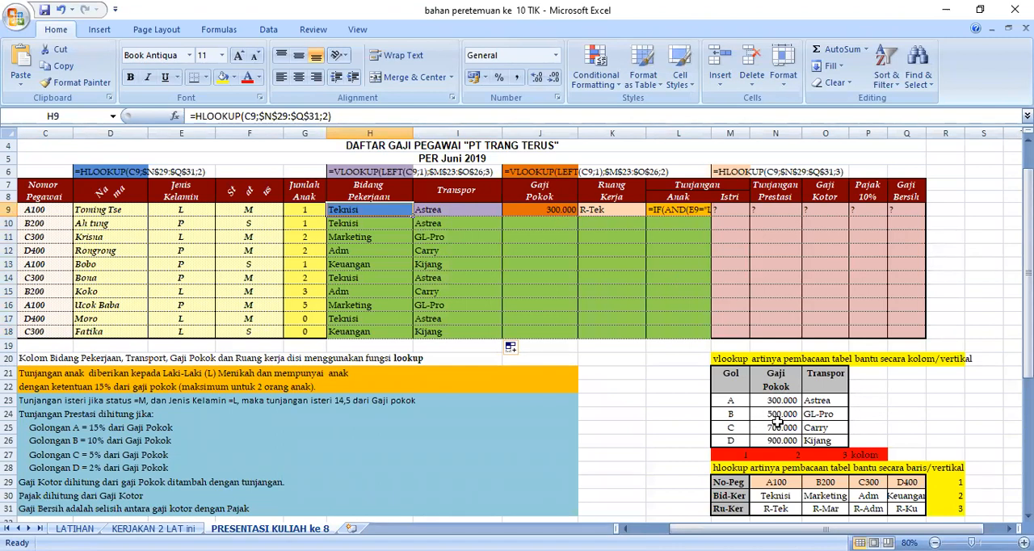
Begin a VLOOKUP formula in the Gaji Pokok cell J10, up to its opening parenthesis.
{"action": "left_click", "coordinate": [531, 224]}
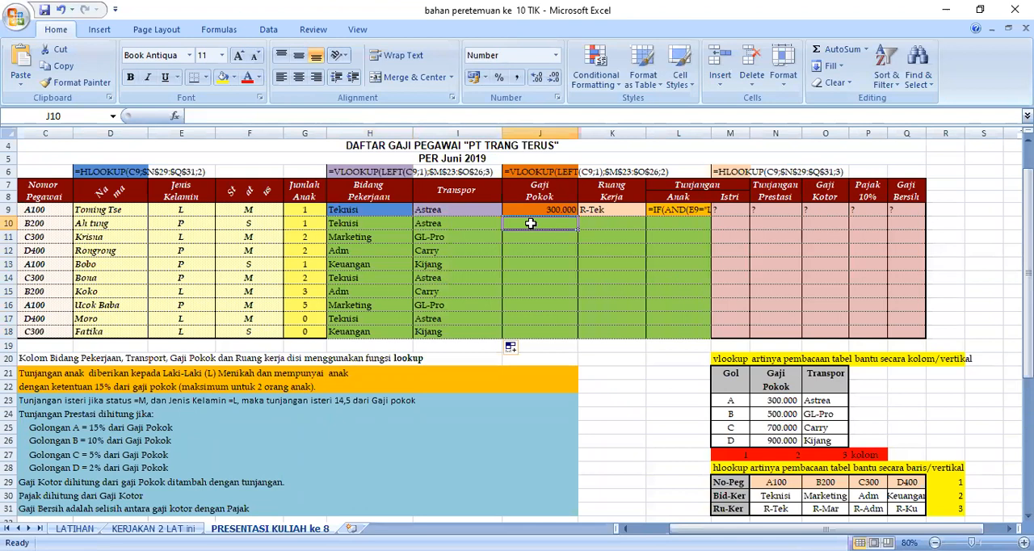
{"action": "type", "text": "="}
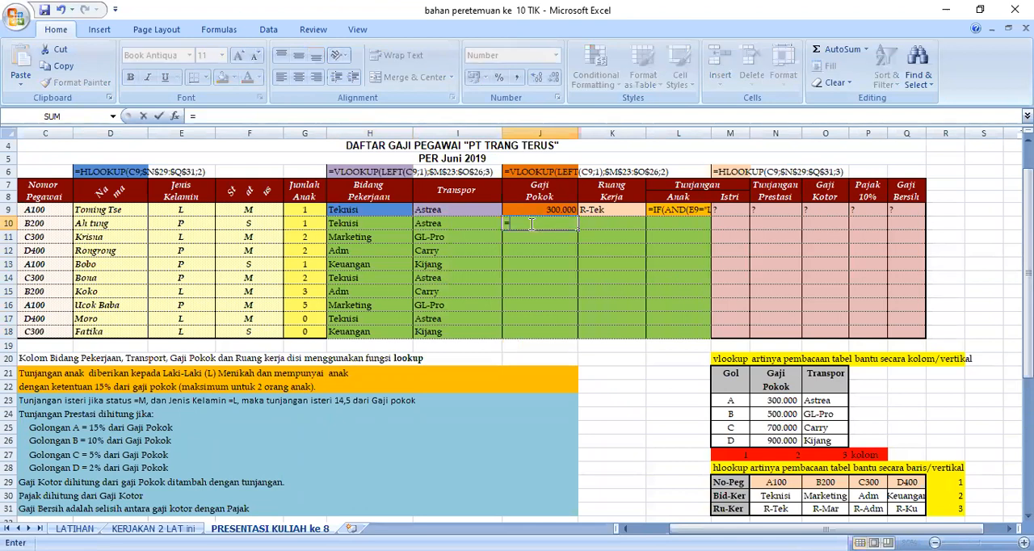
{"action": "type", "text": "vlookup("}
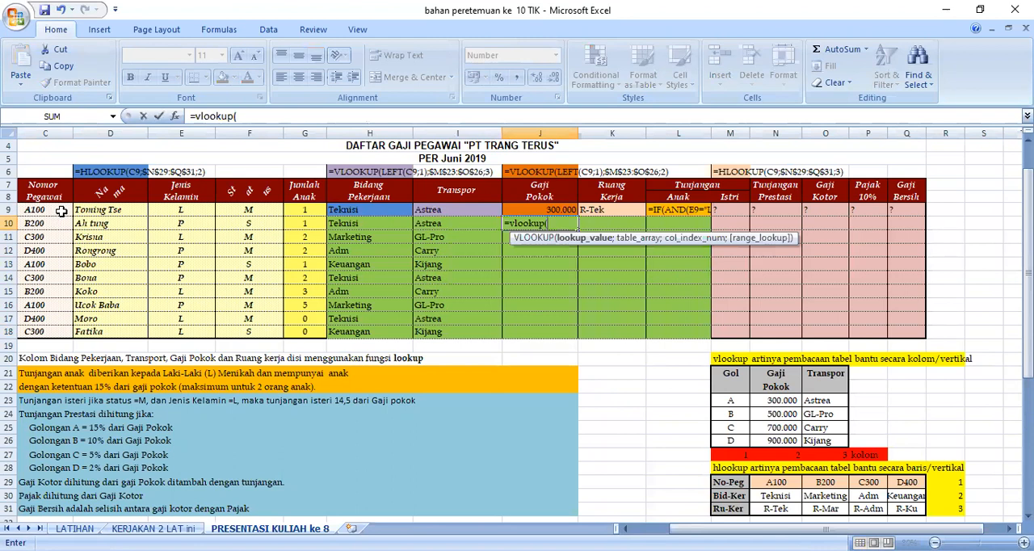
{"action": "type", "text": "left("}
Enter left(C9;1) as the lookup value of the VLOOKUP formula in J10, ending the argument with a semicolon.
{"action": "left_click", "coordinate": [37, 210]}
{"action": "type", "text": ";"}
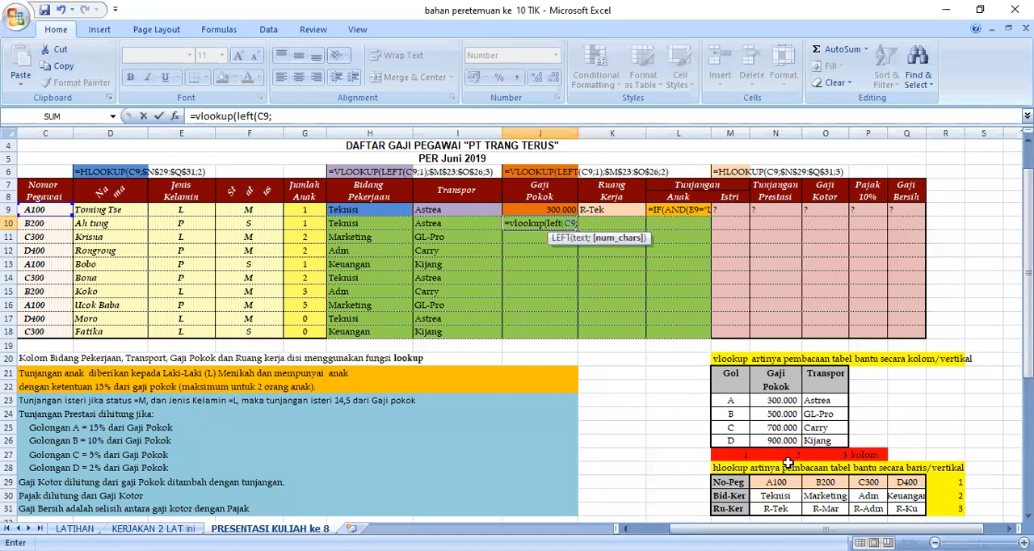
{"action": "type", "text": "1)"}
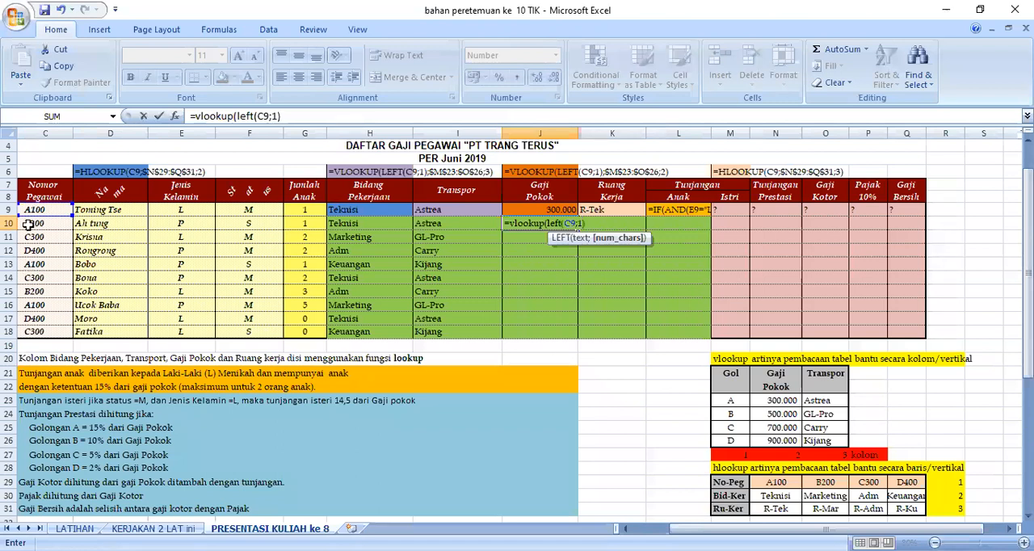
{"action": "type", "text": ";"}
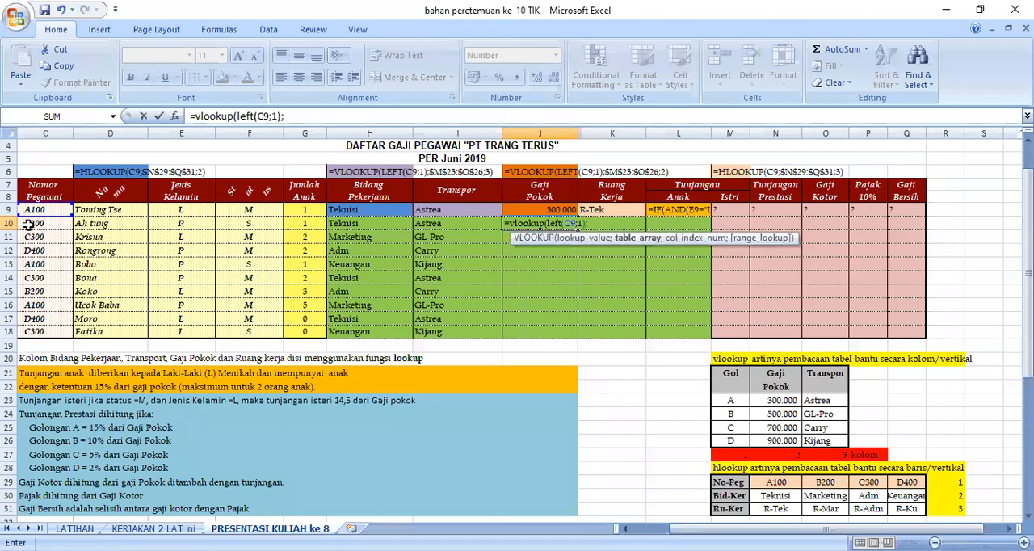
Complete the Gaji Pokok VLOOKUP formula in J10 with the absolute table range $M$23:$O$26 and column index 2.
{"action": "left_click_drag", "start_coordinate": [731, 401], "coordinate": [824, 443]}
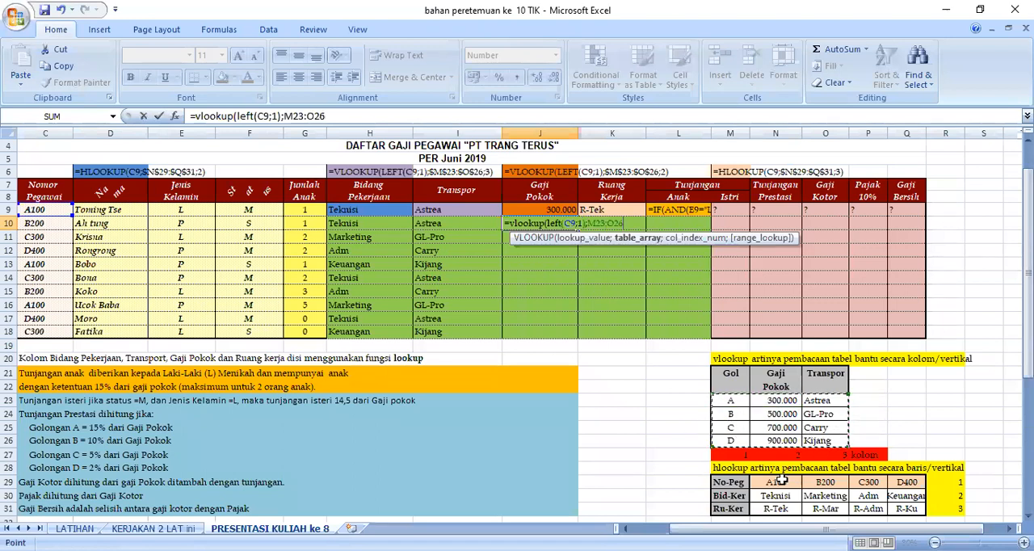
{"action": "key", "text": "F4"}
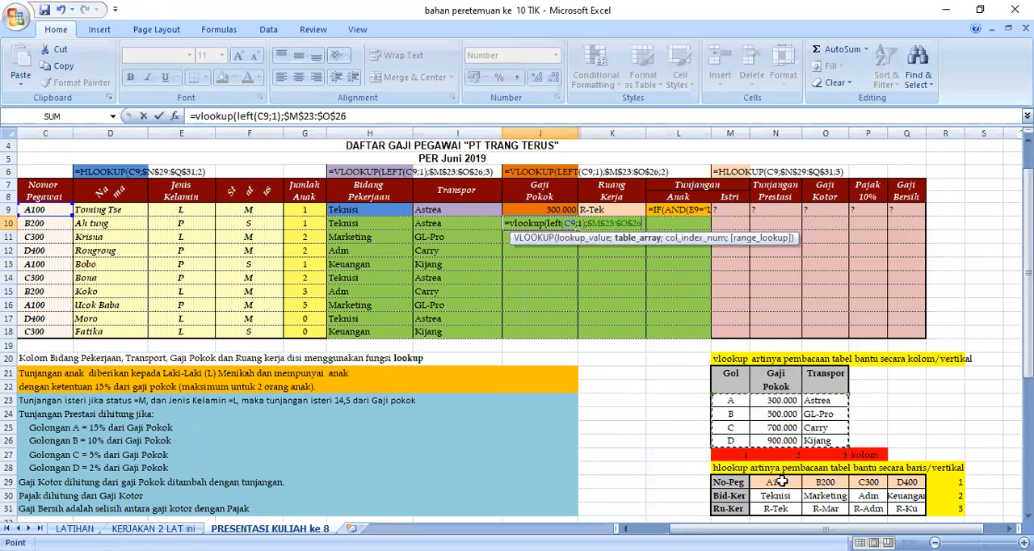
{"action": "type", "text": ";"}
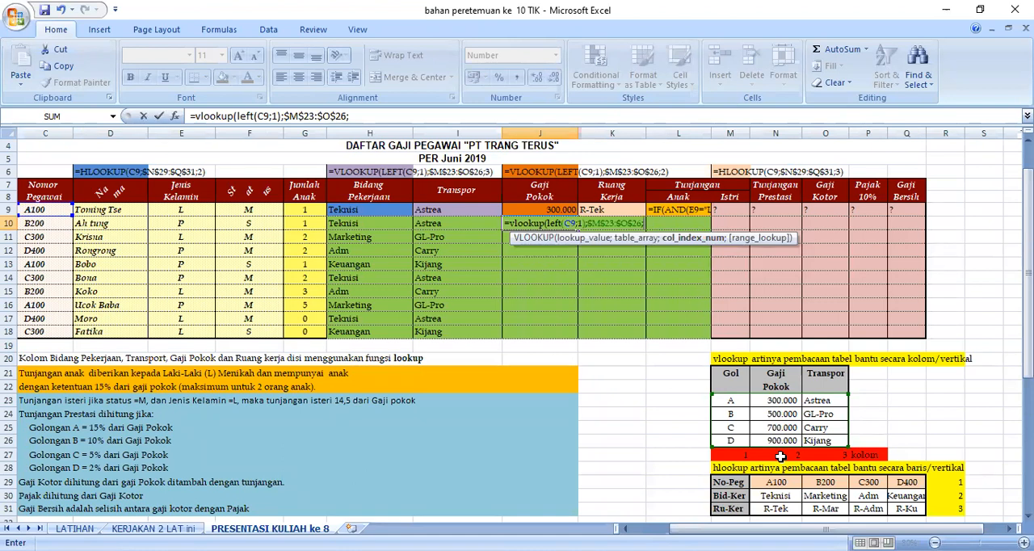
{"action": "type", "text": "2"}
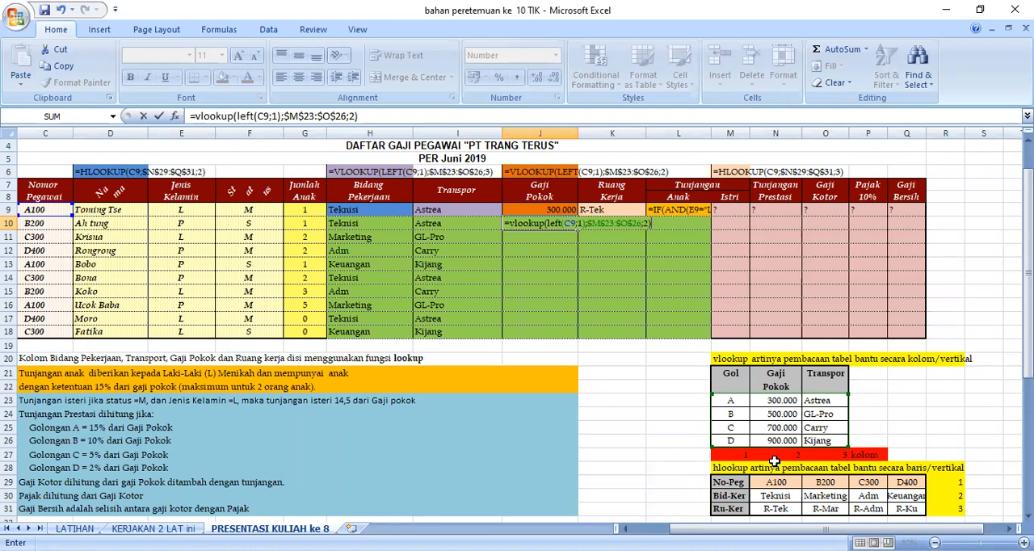
{"action": "key", "text": "Return"}
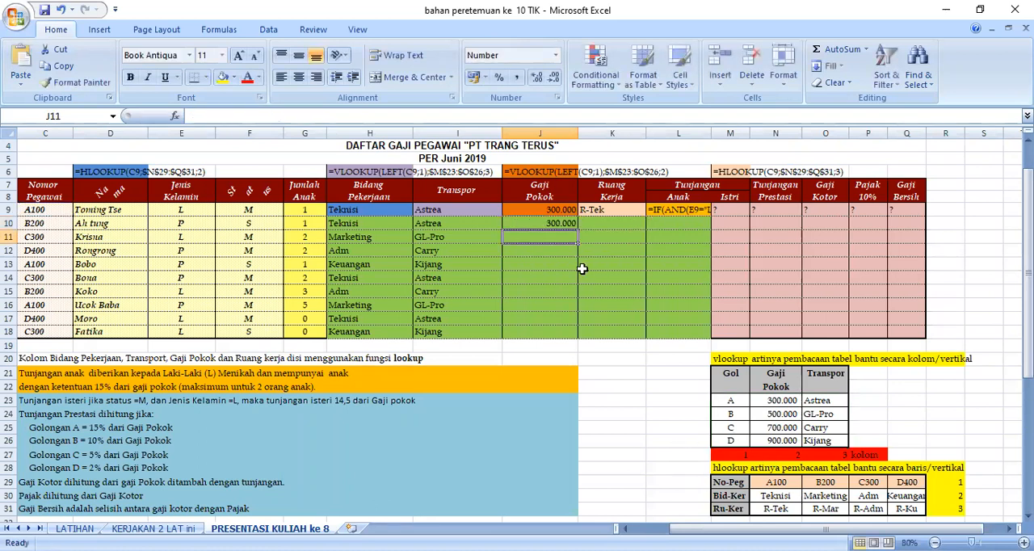
Fill the Gaji Pokok formula from J10 down to J18.
{"action": "left_click", "coordinate": [544, 225]}
{"action": "left_click_drag", "start_coordinate": [578, 230], "coordinate": [575, 340]}
{"action": "left_click", "coordinate": [613, 370]}
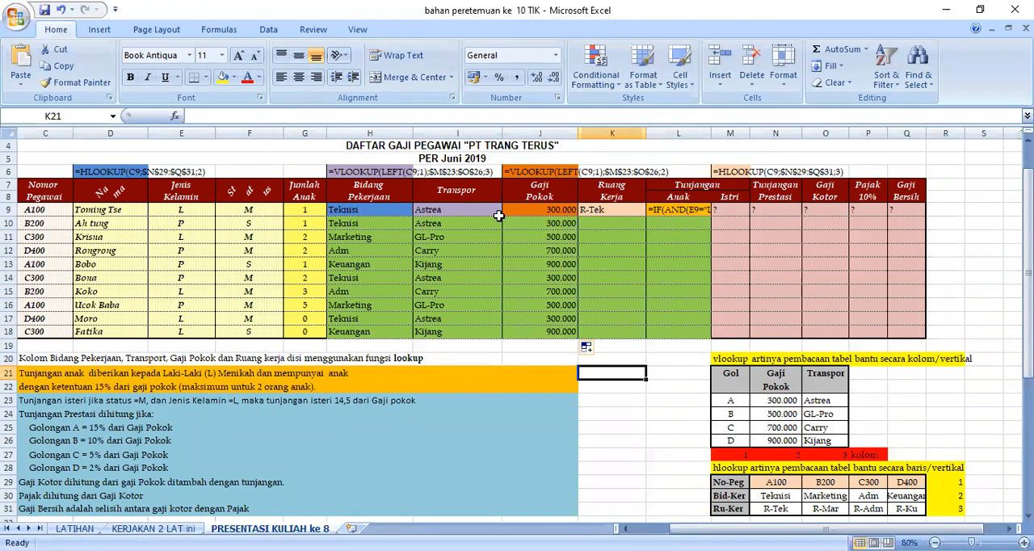
Begin an HLOOKUP formula in the Ruang Kerja cell K10 with C9 as the lookup value, ending the argument with a semicolon.
{"action": "left_click", "coordinate": [612, 210]}
{"action": "left_click", "coordinate": [608, 226]}
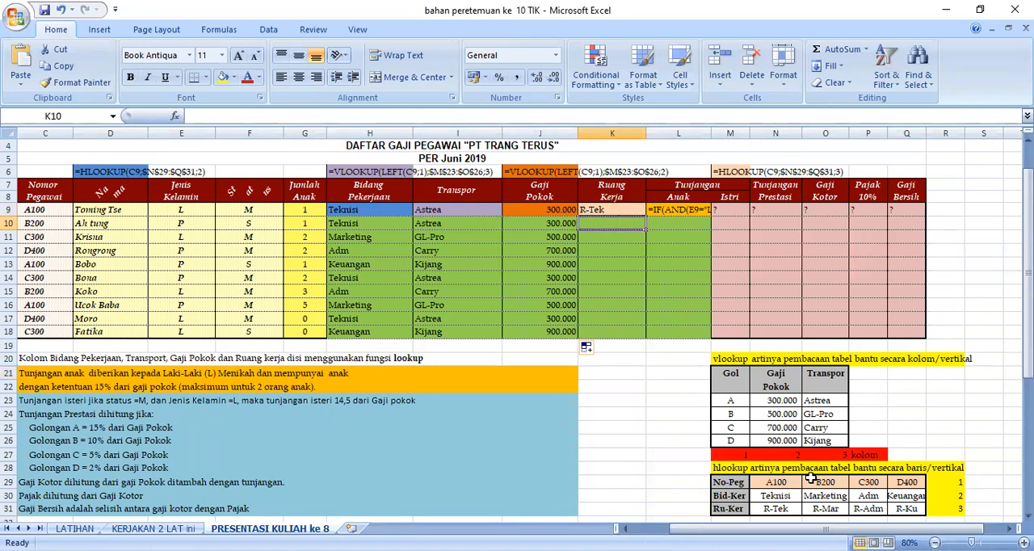
{"action": "left_click_drag", "start_coordinate": [734, 375], "coordinate": [826, 453]}
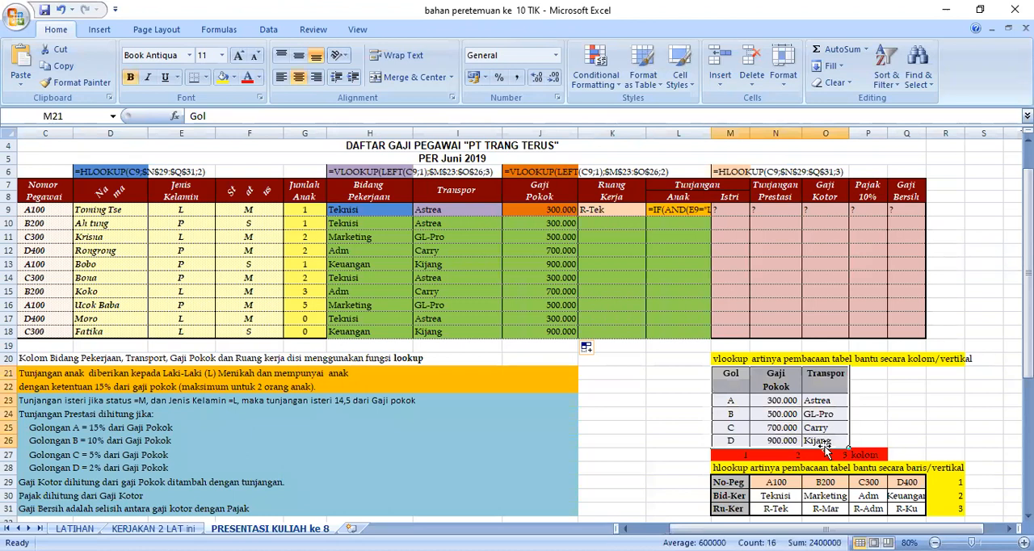
{"action": "left_click", "coordinate": [658, 228]}
{"action": "left_click", "coordinate": [628, 225]}
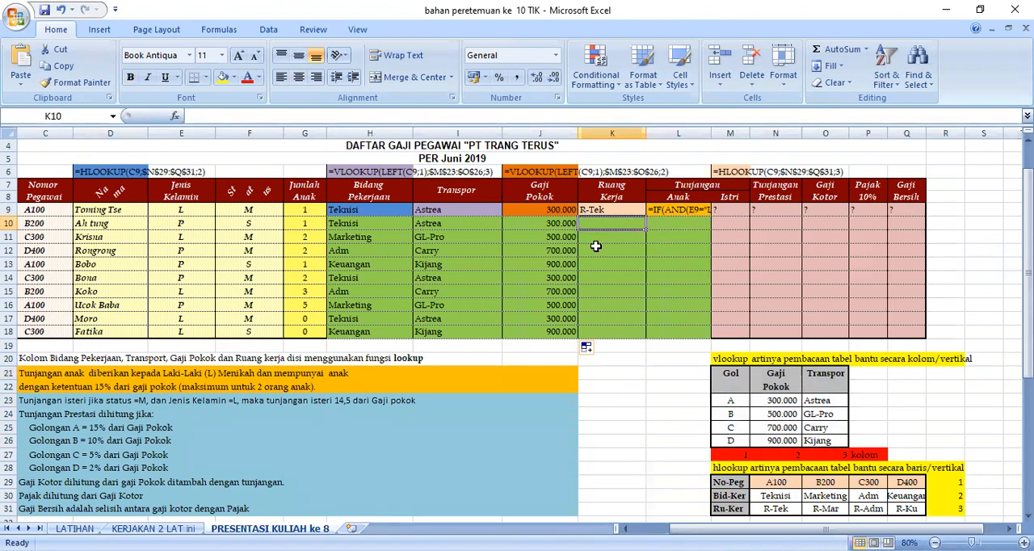
{"action": "type", "text": "="}
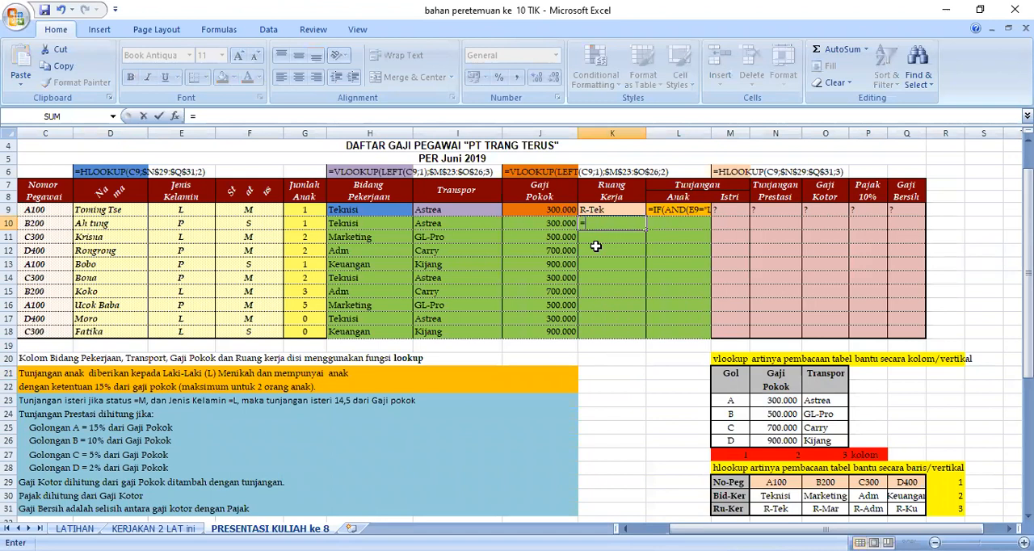
{"action": "type", "text": "hlookup"}
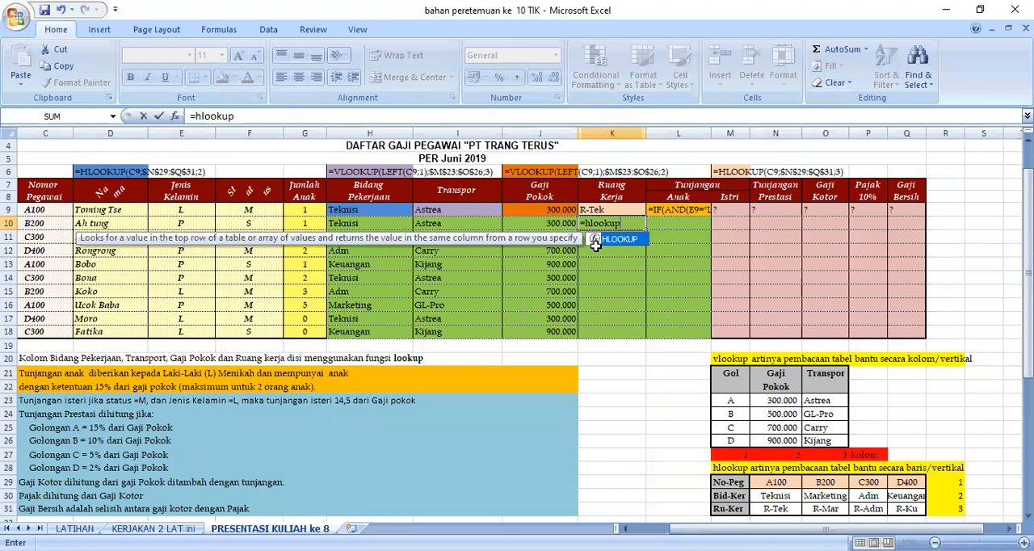
{"action": "type", "text": "("}
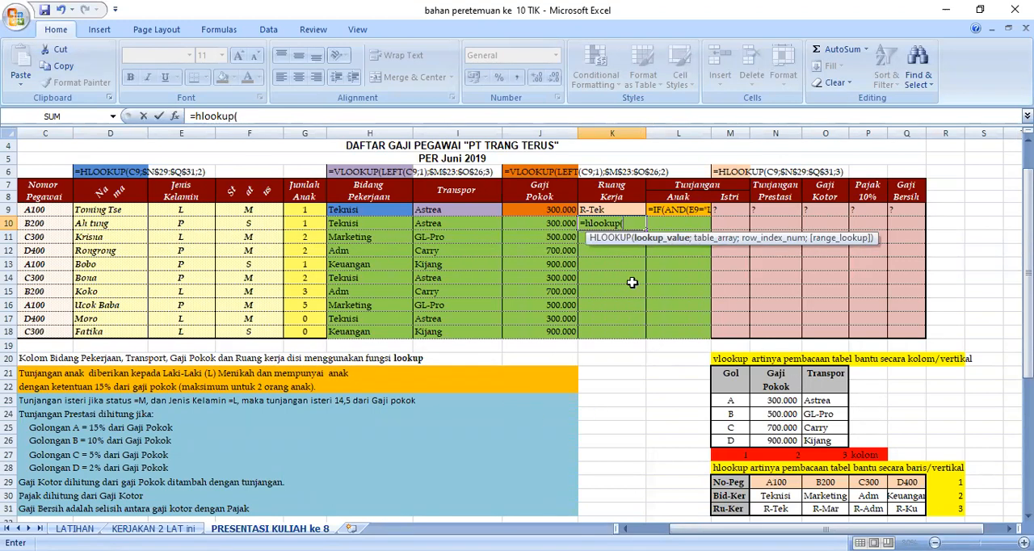
{"action": "left_click", "coordinate": [36, 216]}
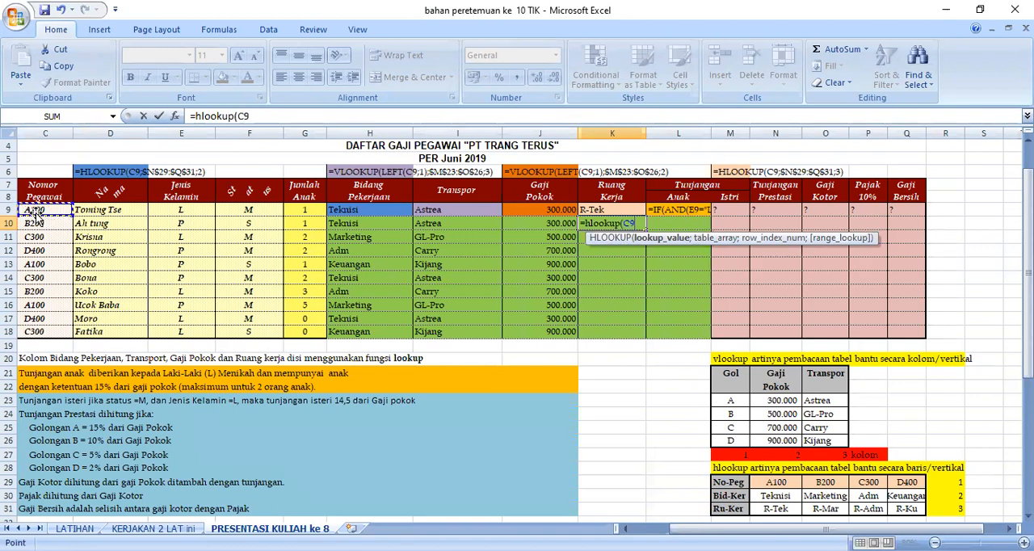
{"action": "type", "text": ";"}
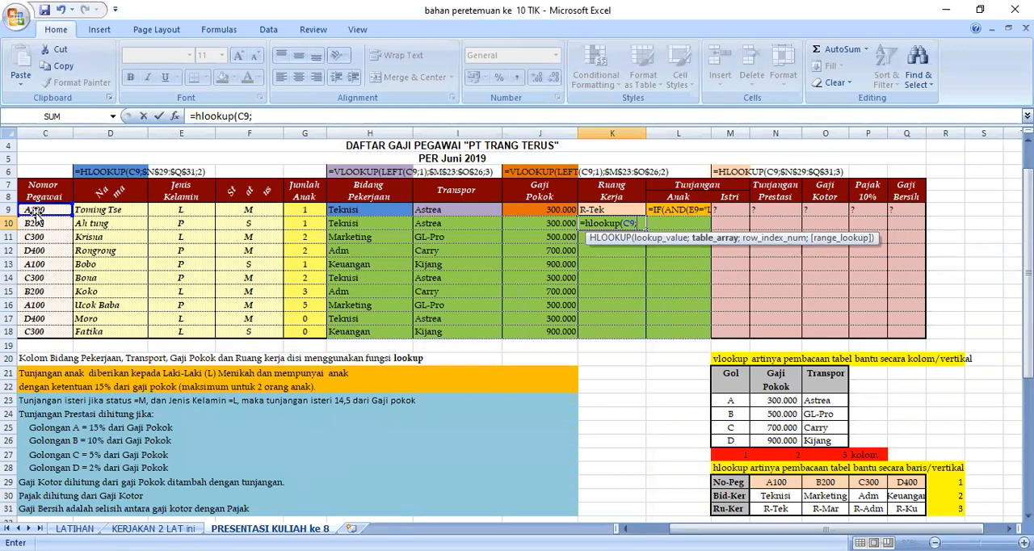
Complete the Ruang Kerja HLOOKUP formula with the absolute table range $N$29:$Q$31 and row index 3.
{"action": "left_click_drag", "start_coordinate": [776, 483], "coordinate": [877, 504]}
{"action": "left_click", "coordinate": [780, 484]}
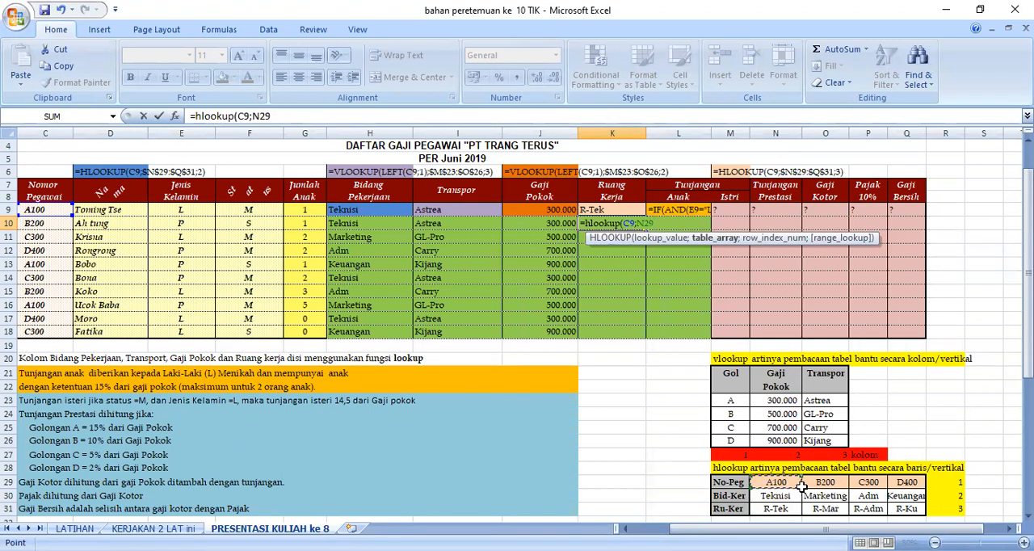
{"action": "left_click", "coordinate": [901, 509], "text": "shift"}
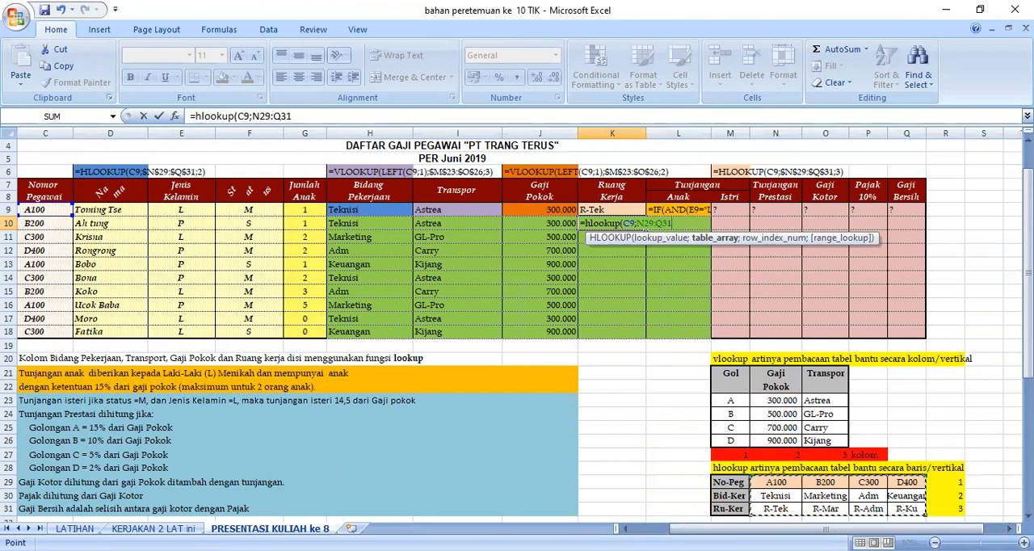
{"action": "key", "text": "F4"}
{"action": "type", "text": ";"}
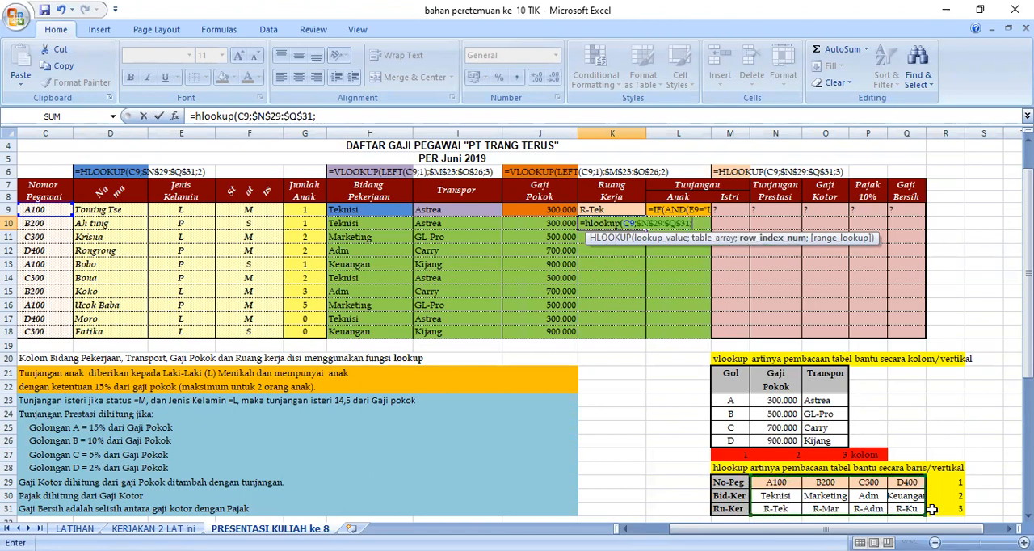
{"action": "type", "text": "3)"}
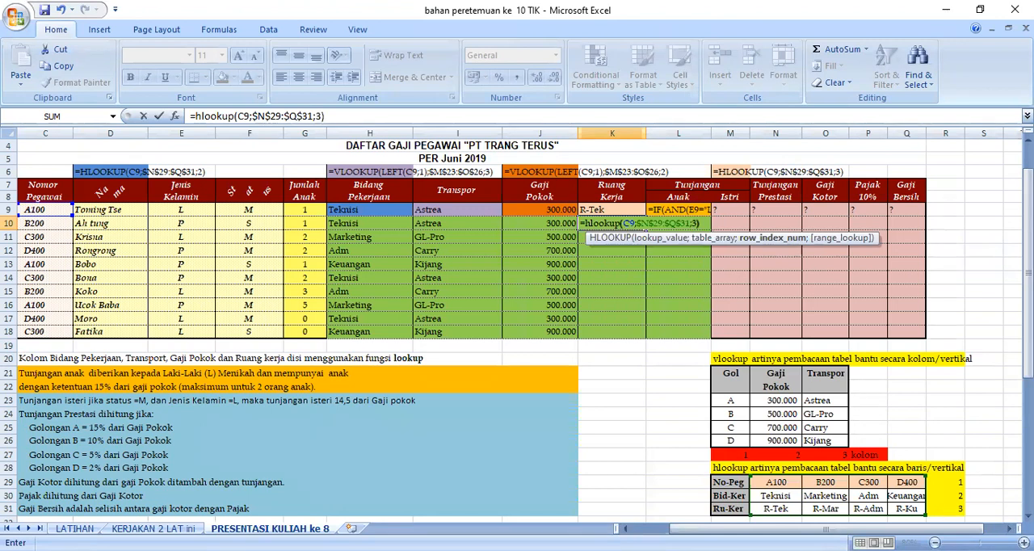
{"action": "key", "text": "Return"}
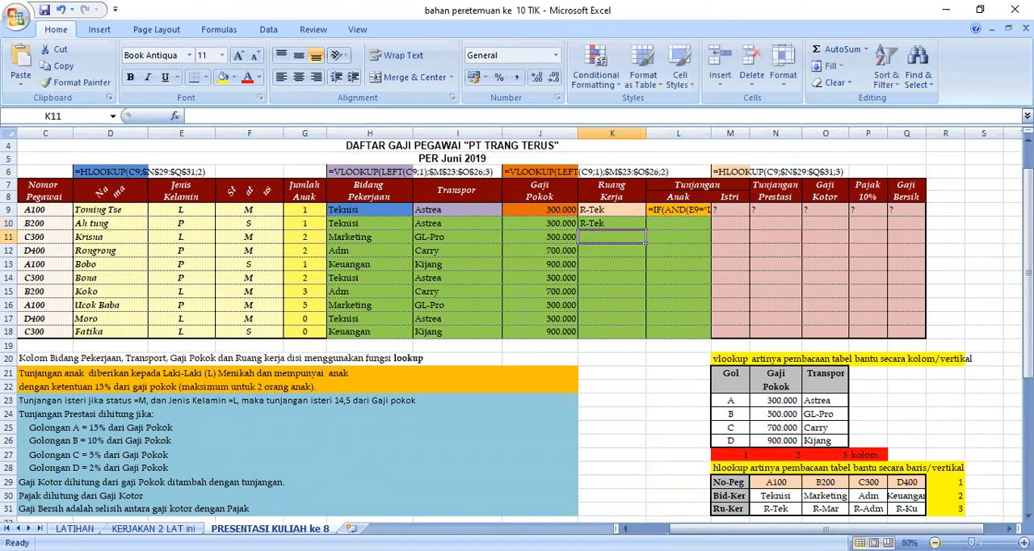
Fill the Ruang Kerja formula from K10 down to K18.
{"action": "left_click", "coordinate": [616, 224]}
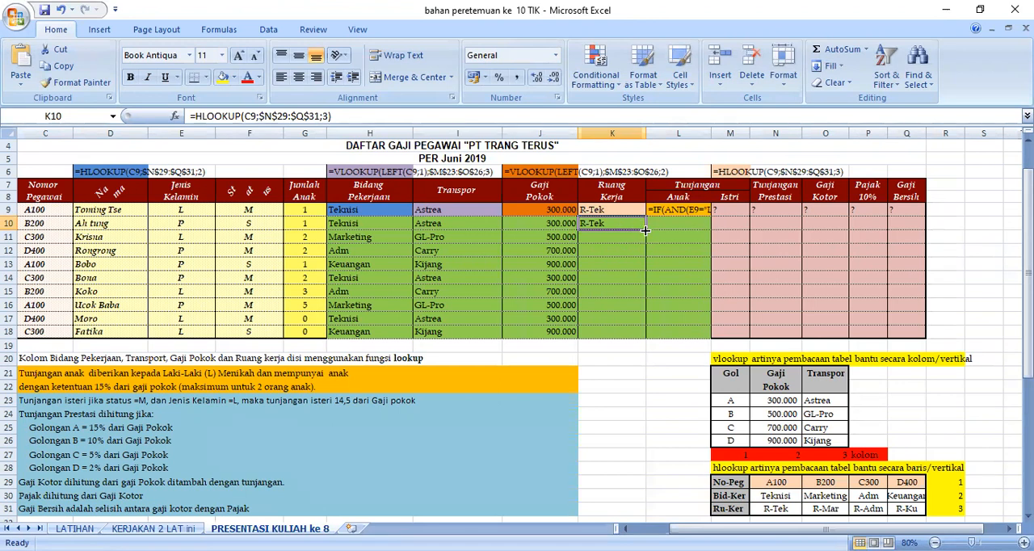
{"action": "left_click_drag", "start_coordinate": [645, 230], "coordinate": [651, 339]}
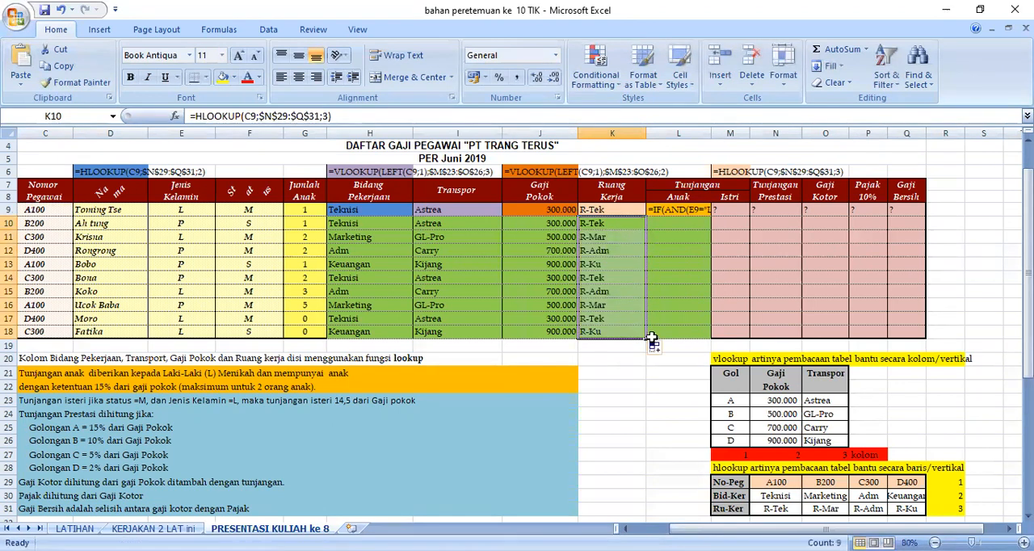
{"action": "left_click", "coordinate": [697, 277]}
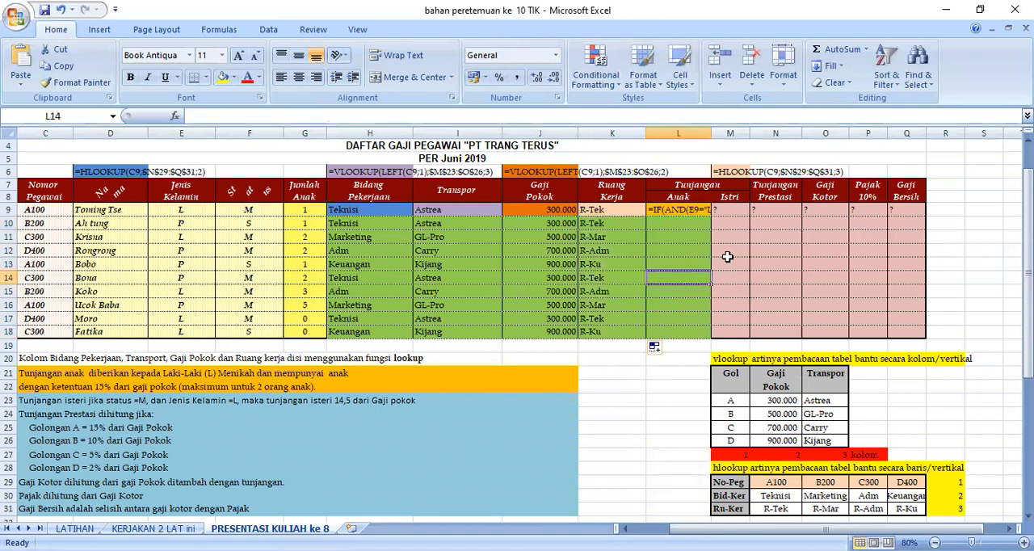
Remove the leading apostrophe from Tunjangan Anak cell L9 so that =IF(AND(E9="L";F9="M";G9<=2);15%*J9;0) is calculated as a formula.
{"action": "left_click", "coordinate": [694, 210]}
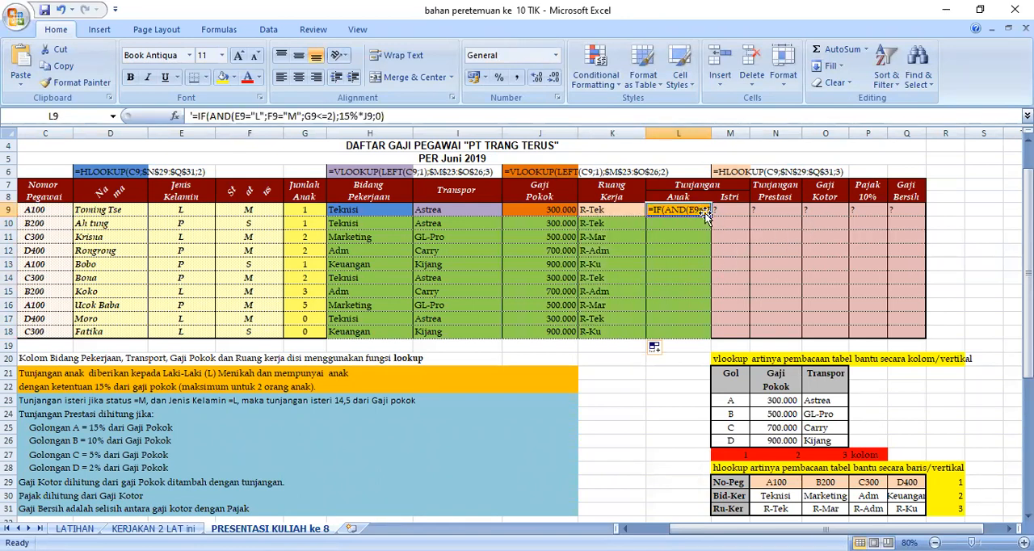
{"action": "left_click_drag", "start_coordinate": [739, 211], "coordinate": [896, 213]}
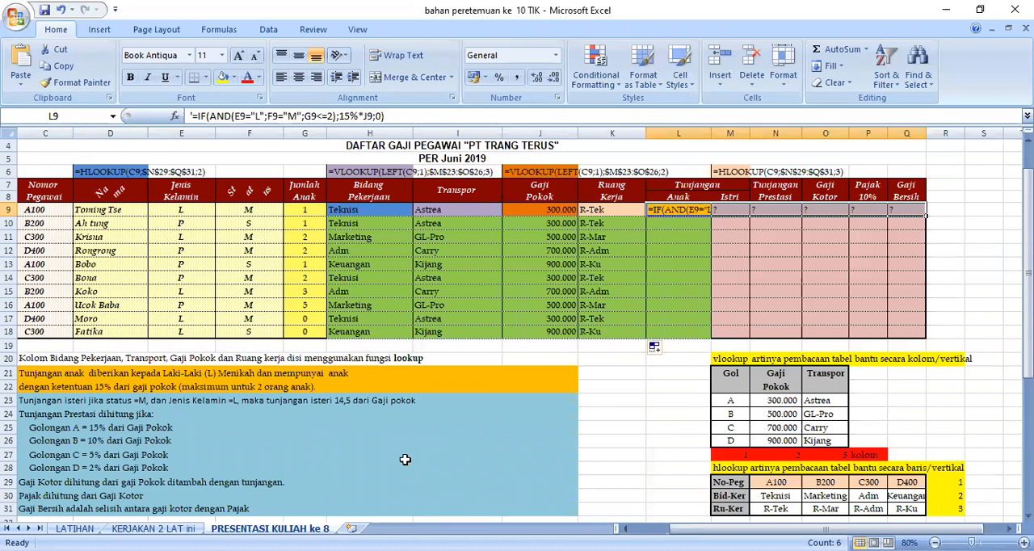
{"action": "left_click", "coordinate": [520, 510]}
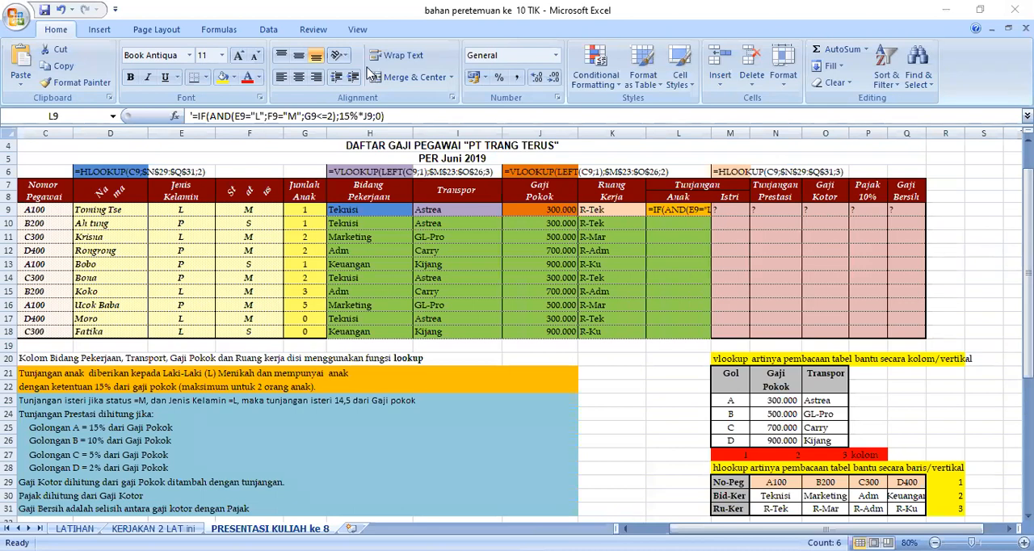
{"action": "left_click", "coordinate": [697, 212]}
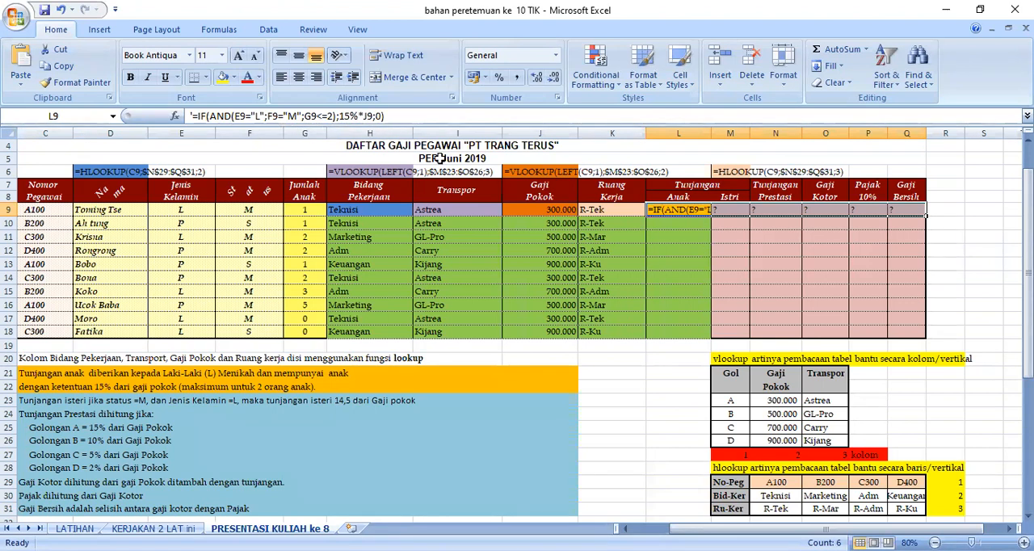
{"action": "left_click", "coordinate": [193, 115]}
{"action": "left_click", "coordinate": [193, 115]}
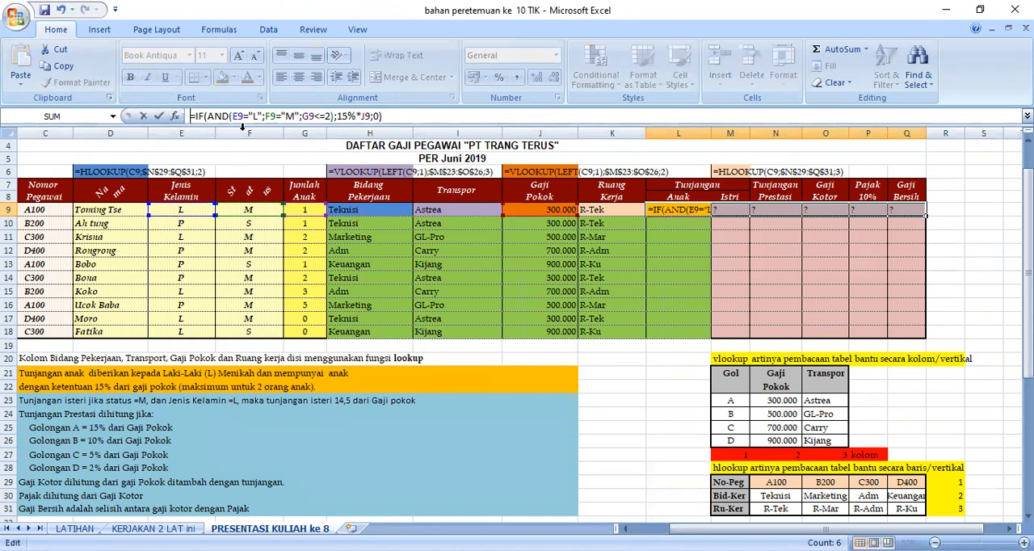
{"action": "key", "text": "Tab"}
Fill the Tunjangan Anak formula from L9 down to L18.
{"action": "left_click", "coordinate": [700, 215]}
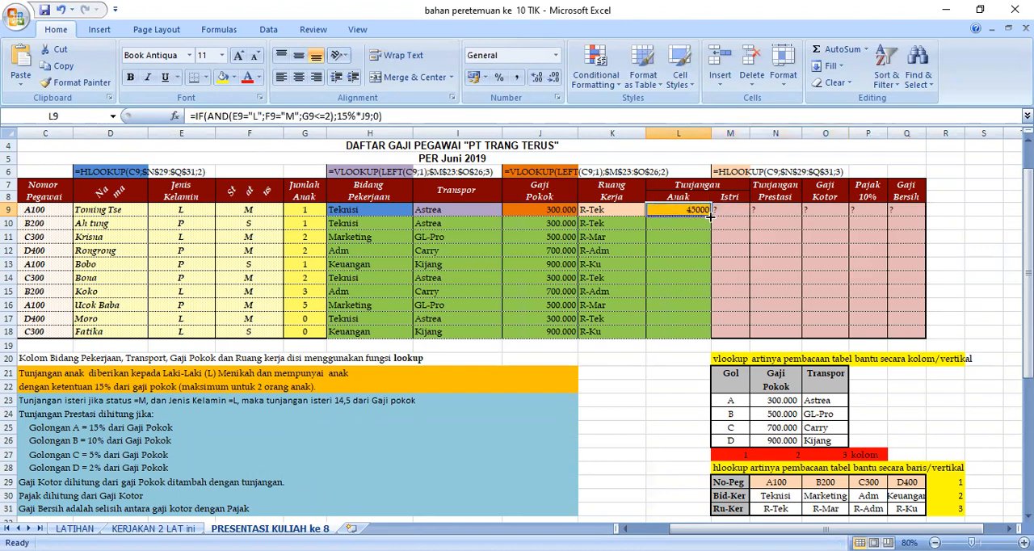
{"action": "left_click_drag", "start_coordinate": [709, 215], "coordinate": [710, 337]}
{"action": "left_click", "coordinate": [667, 371]}
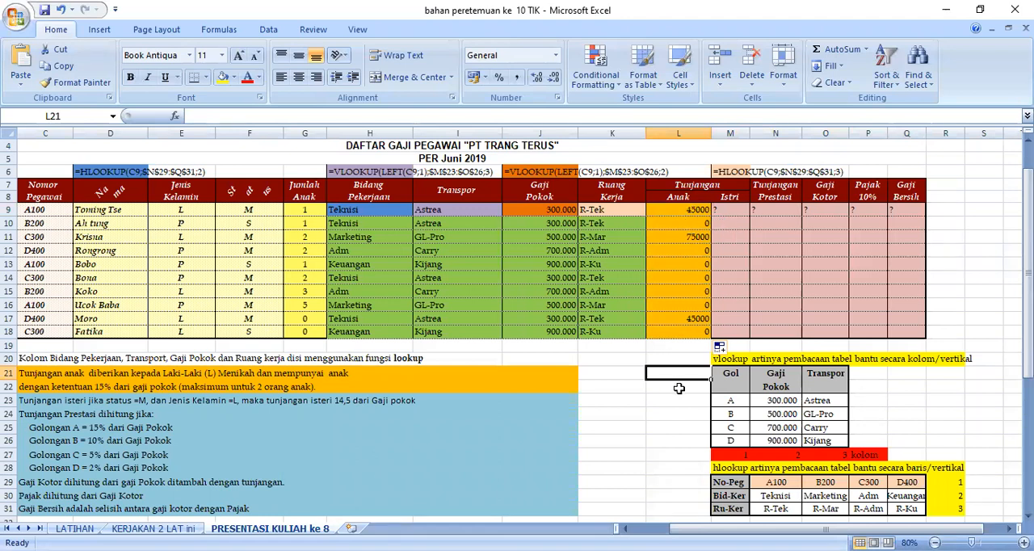
{"action": "left_click", "coordinate": [826, 280]}
{"action": "left_click_drag", "start_coordinate": [732, 211], "coordinate": [886, 220]}
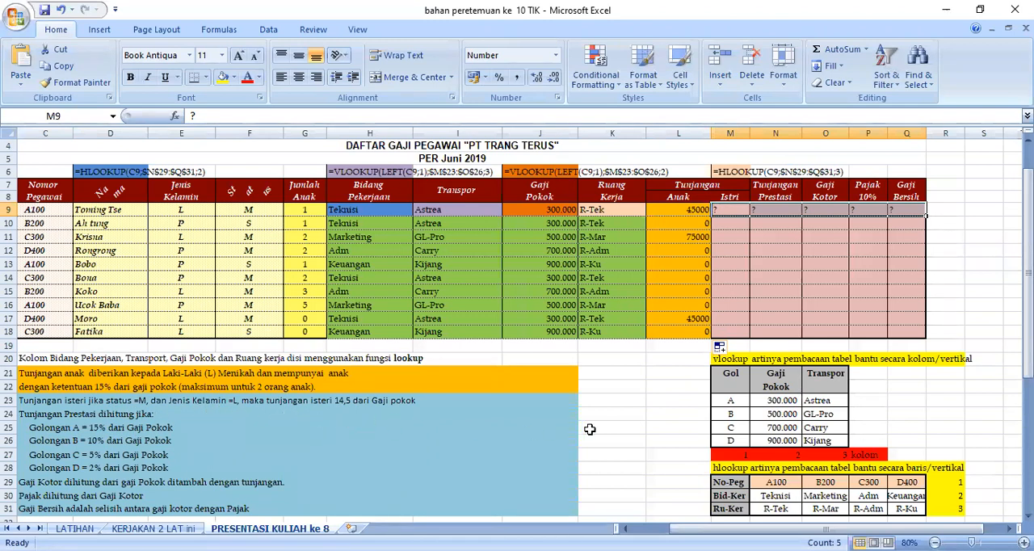
{"action": "left_click", "coordinate": [607, 429]}
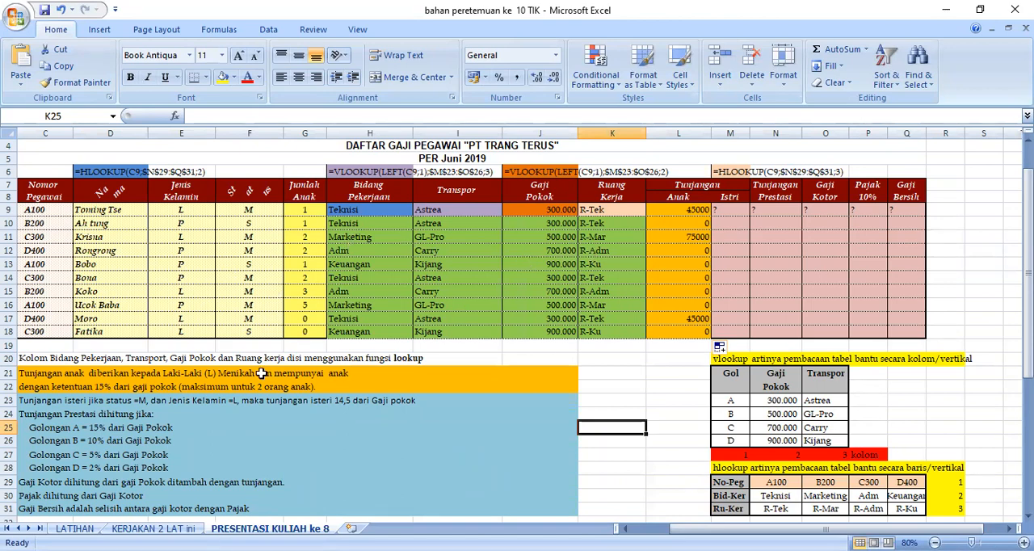
View the practice sheets KERJAKAN 2 LAT ini and LATIHAN, and the tugas 81 sheet with its helper tables in the TUGAS ke 10 workbook.
{"action": "left_click", "coordinate": [153, 529]}
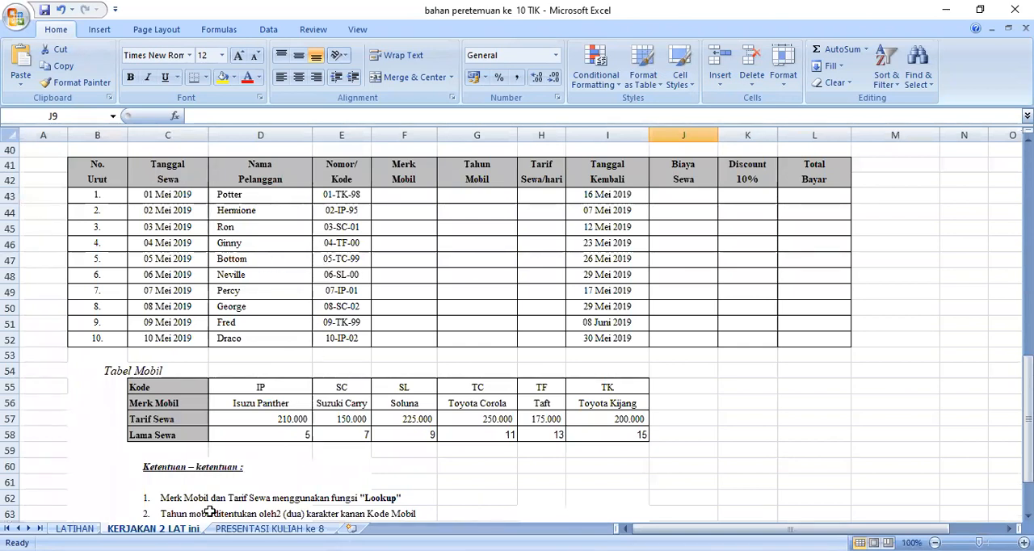
{"action": "left_click", "coordinate": [74, 528]}
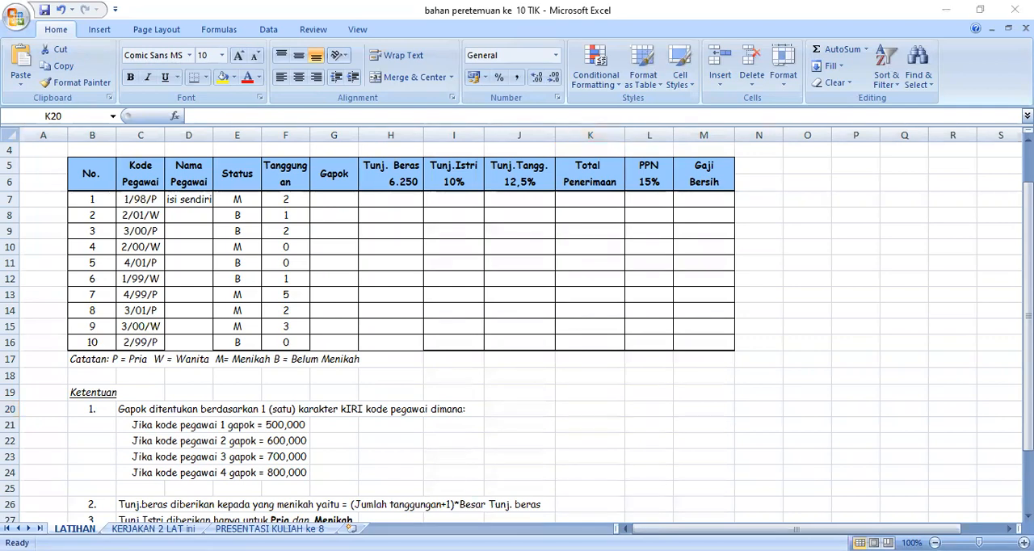
{"action": "left_click", "coordinate": [180, 493]}
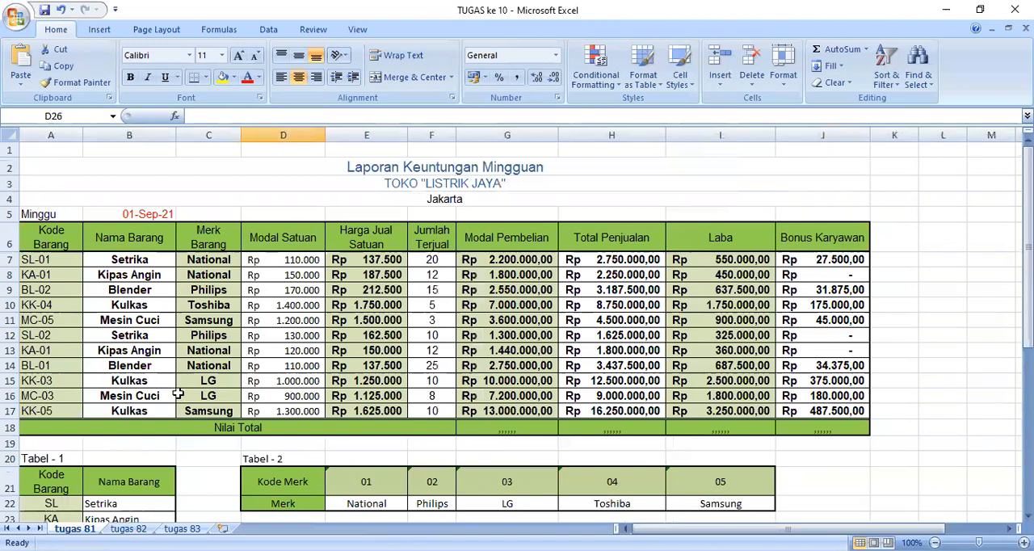
{"action": "scroll", "coordinate": [177, 395], "scroll_direction": "down", "scroll_amount": 2}
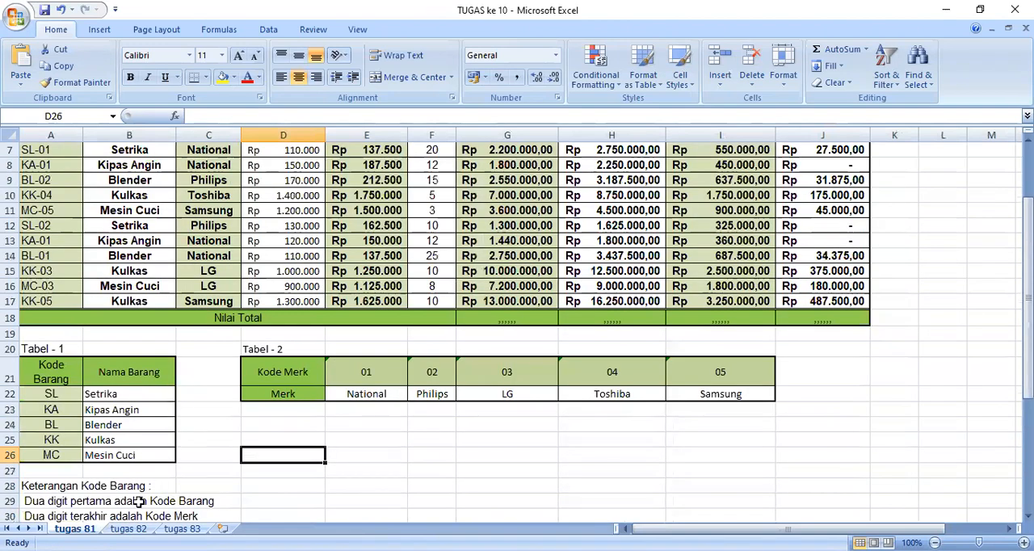
Examine the No. Gol formula on the tugas 82 sheet and the Discount, Bonus, Pajak and Total Bayar formulas on the tugas 83 sheet.
{"action": "left_click", "coordinate": [128, 529]}
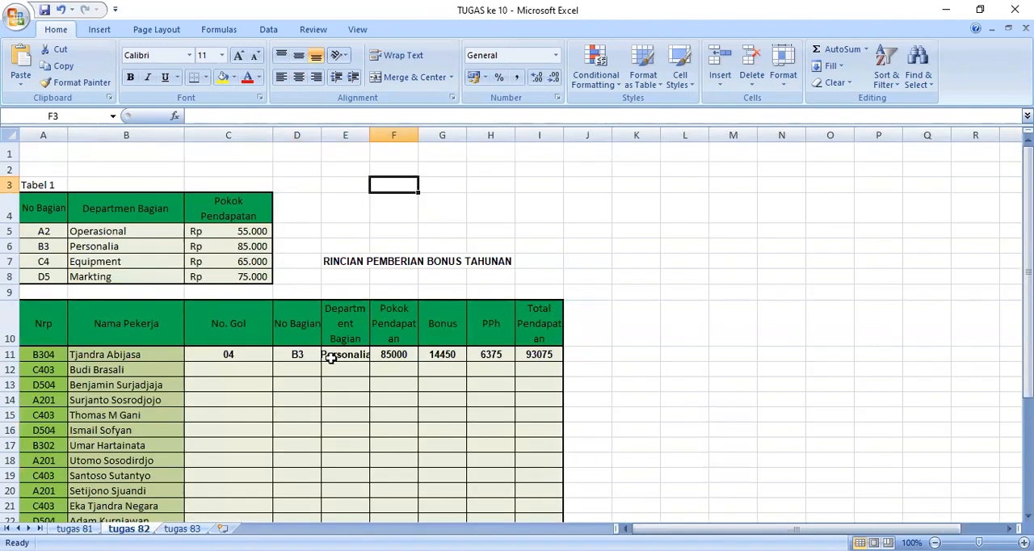
{"action": "left_click", "coordinate": [231, 359]}
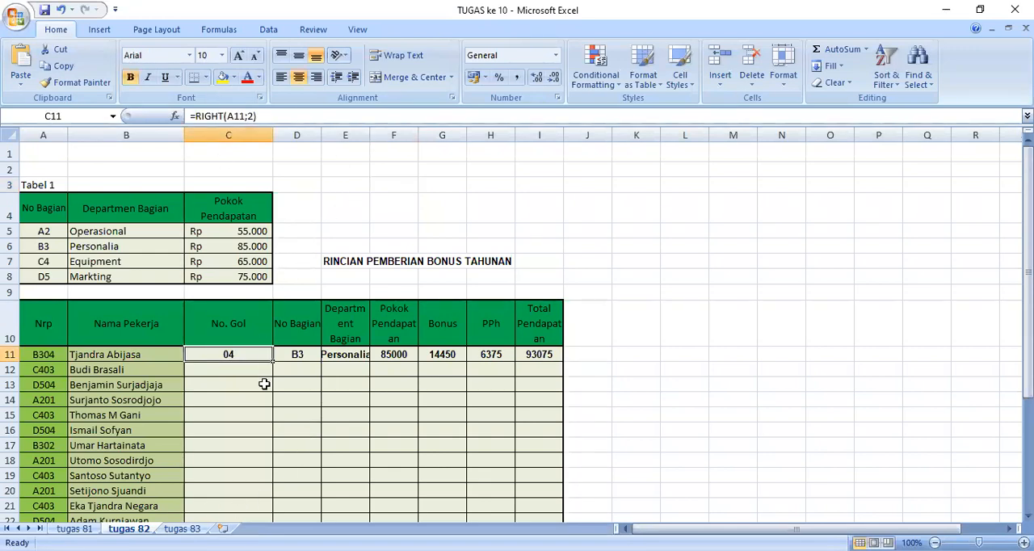
{"action": "left_click", "coordinate": [182, 529]}
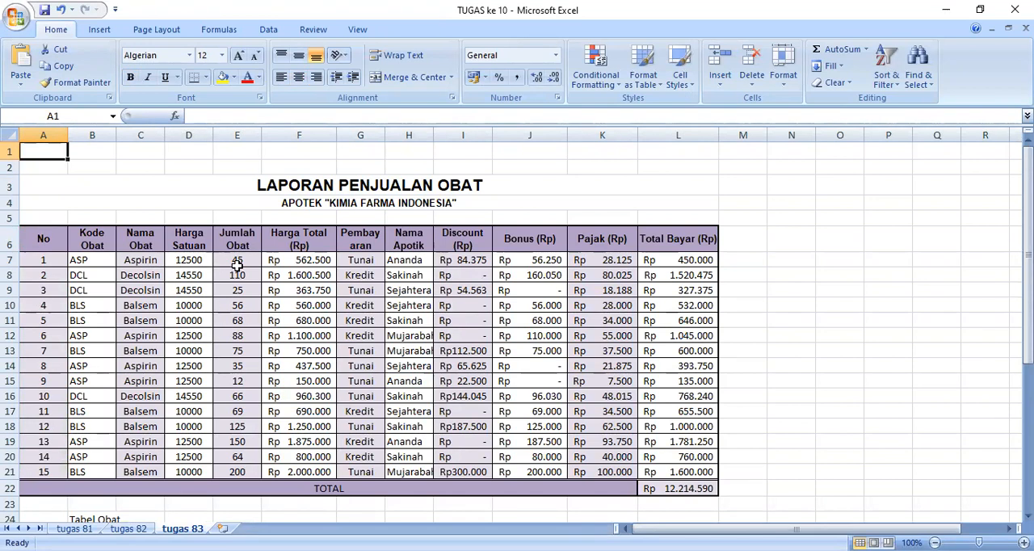
{"action": "left_click", "coordinate": [288, 266]}
{"action": "left_click", "coordinate": [371, 271]}
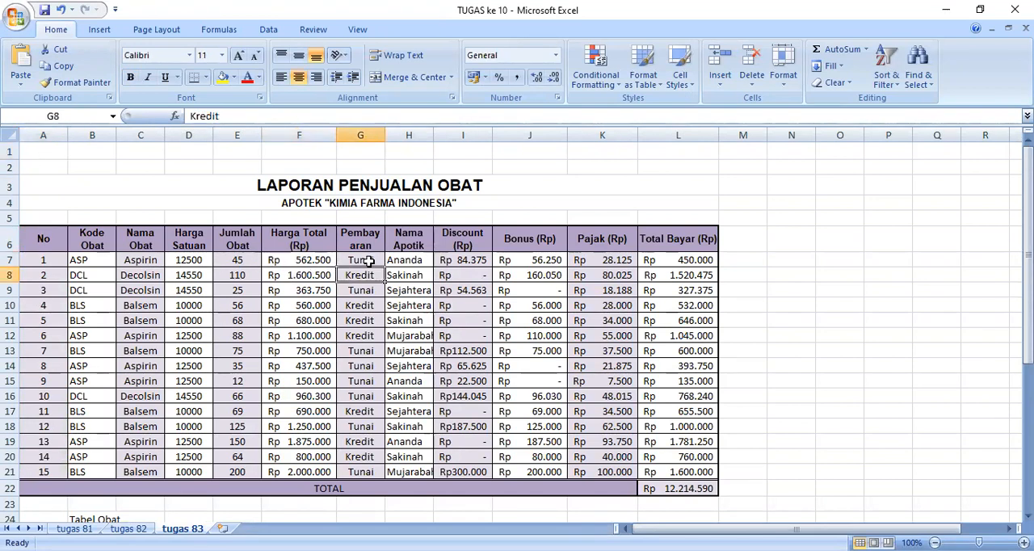
{"action": "left_click", "coordinate": [395, 261]}
{"action": "left_click", "coordinate": [471, 263]}
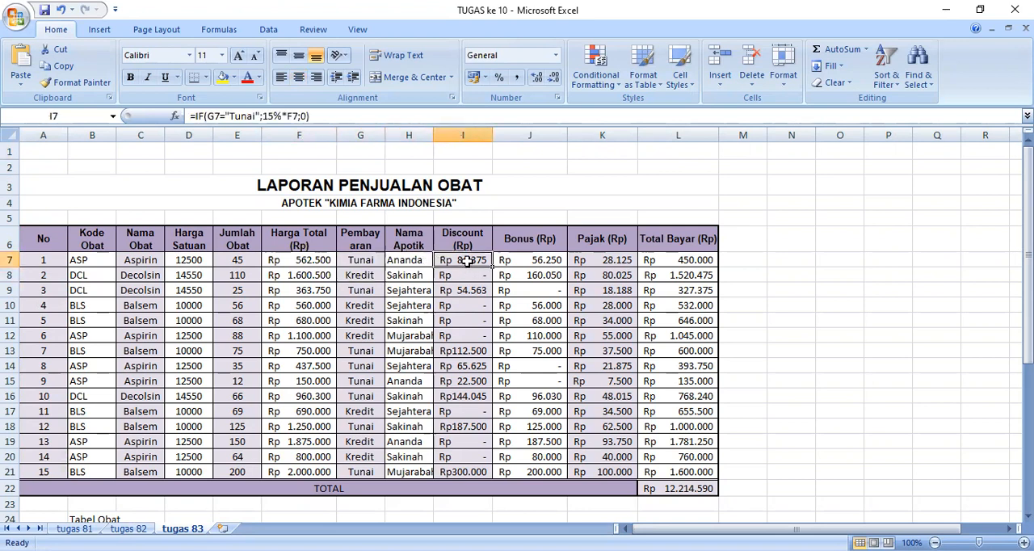
{"action": "left_click", "coordinate": [549, 273]}
{"action": "left_click", "coordinate": [614, 271]}
{"action": "left_click", "coordinate": [665, 263]}
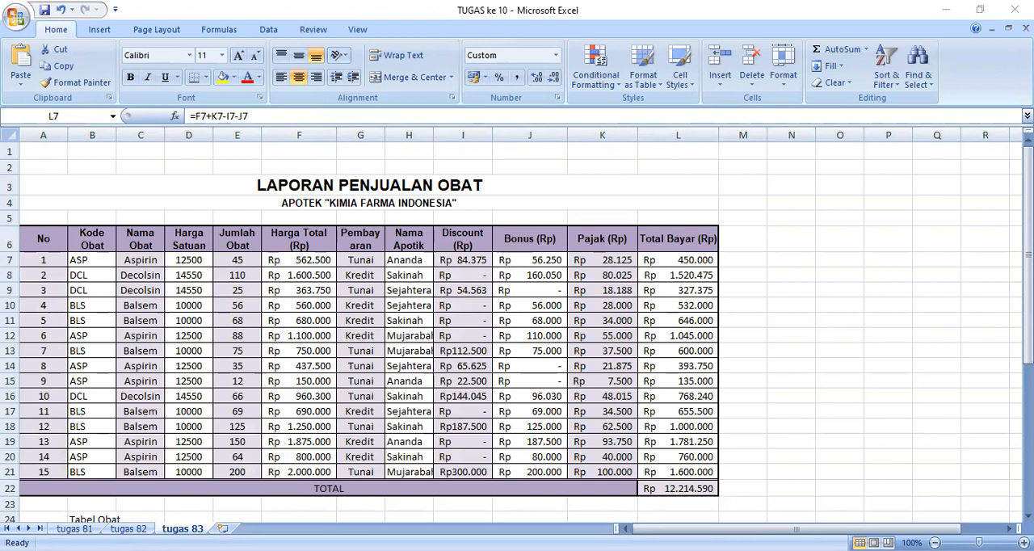
Return to the bahan peretemuan ke 10 TIK workbook and examine the Tunjangan Anak formula in L9 on the PRESENTASI KULIAH ke 8 sheet.
{"action": "key", "text": "alt+Tab"}
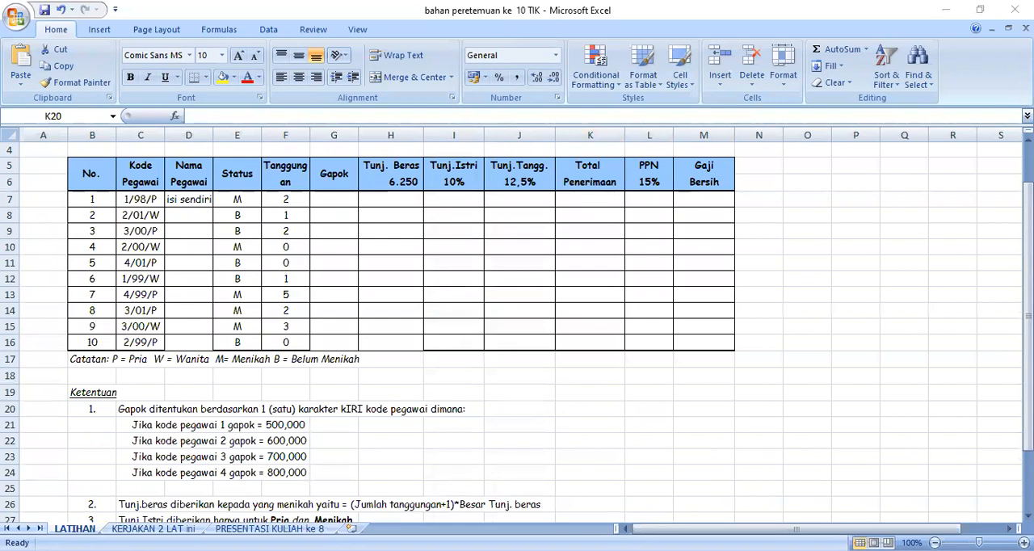
{"action": "left_click", "coordinate": [270, 528]}
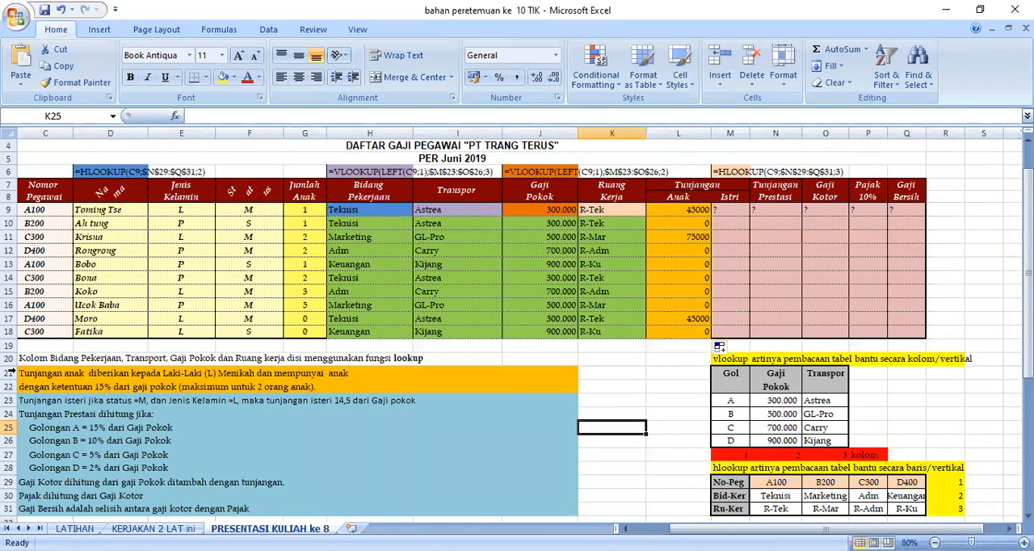
{"action": "left_click", "coordinate": [668, 209]}
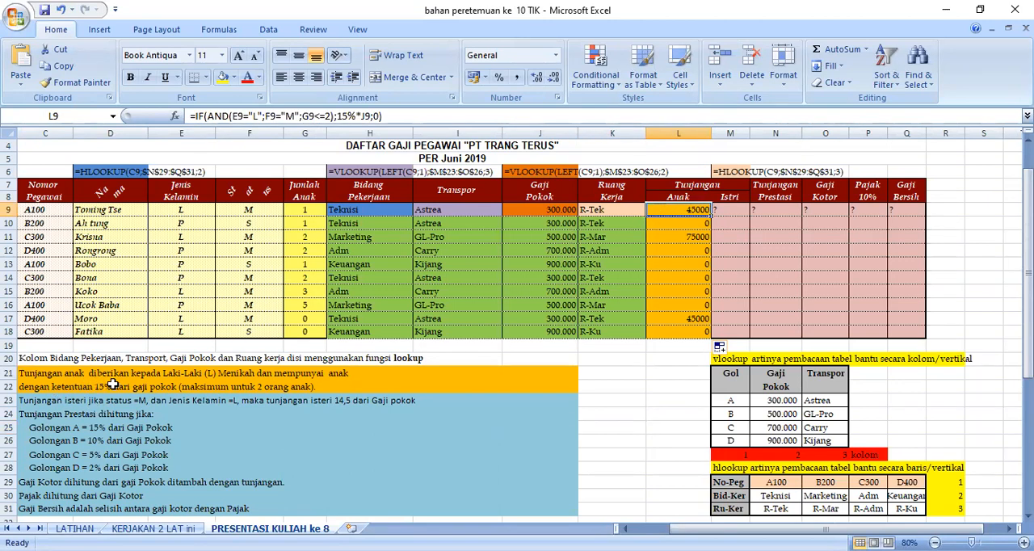